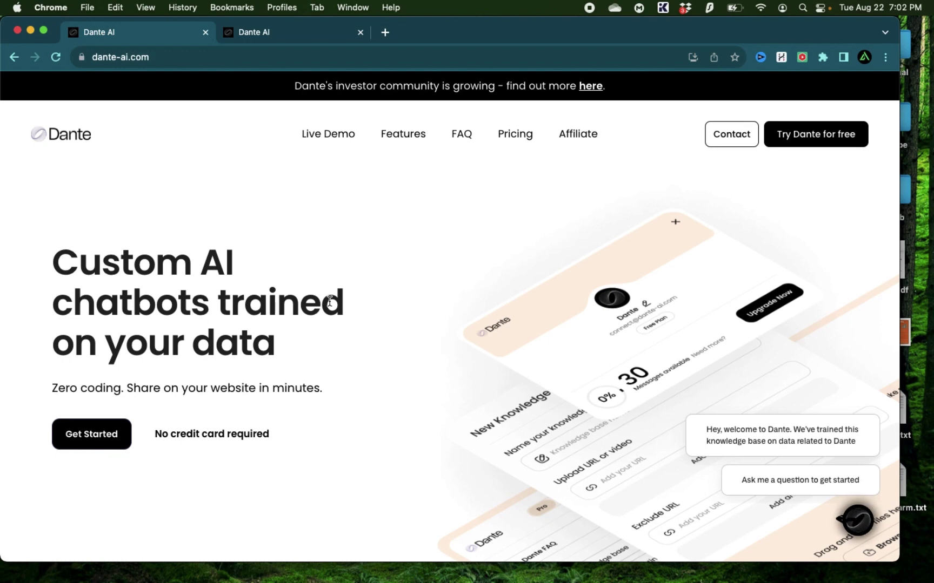
Scroll the landing page down to the FAQ answer about where data is stored.
scroll(167, 223, down, 10)
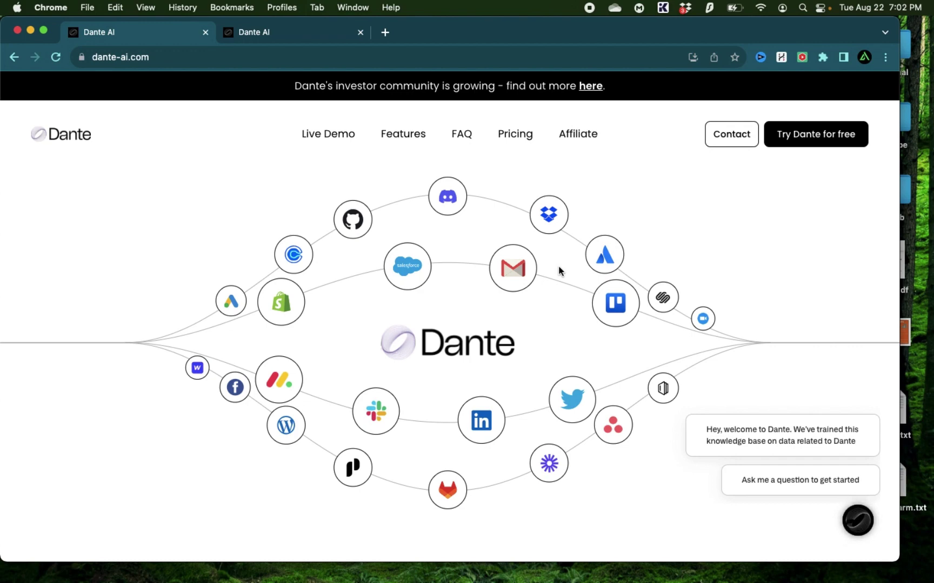
scroll(558, 265, down, 10)
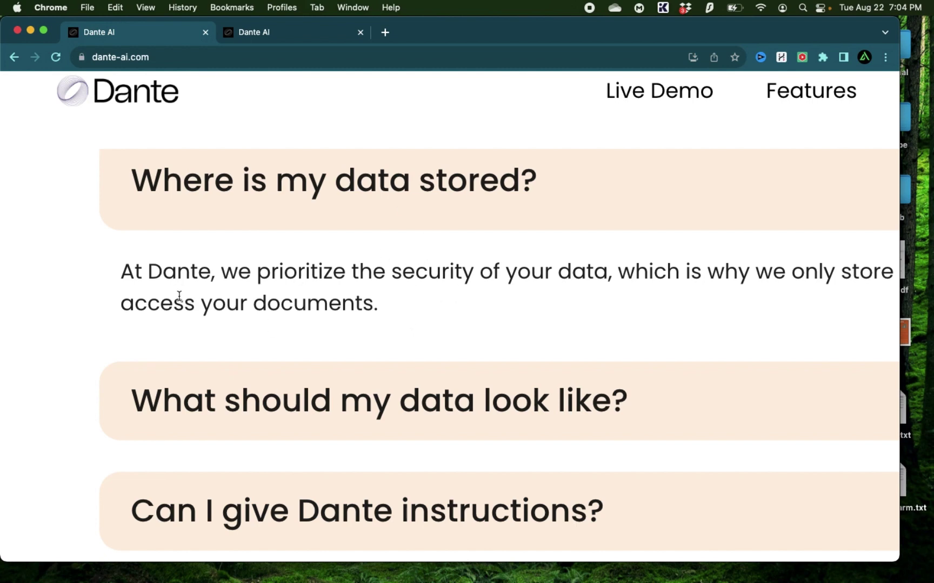
Highlight parts of the data storage answer, including the words 'access your documents'.
scroll(386, 282, right, 10)
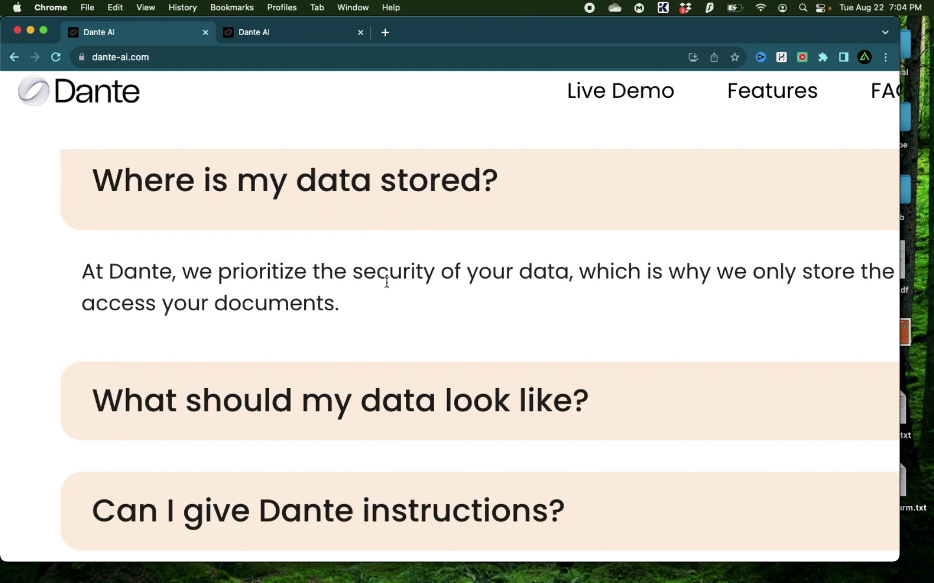
scroll(386, 282, right, 5)
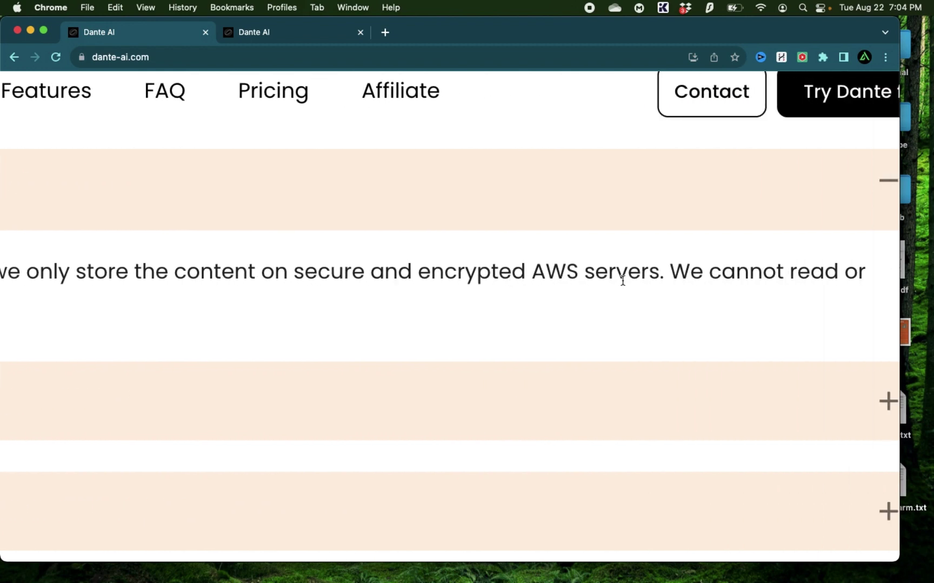
drag(669, 273, 854, 272)
scroll(854, 272, left, 15)
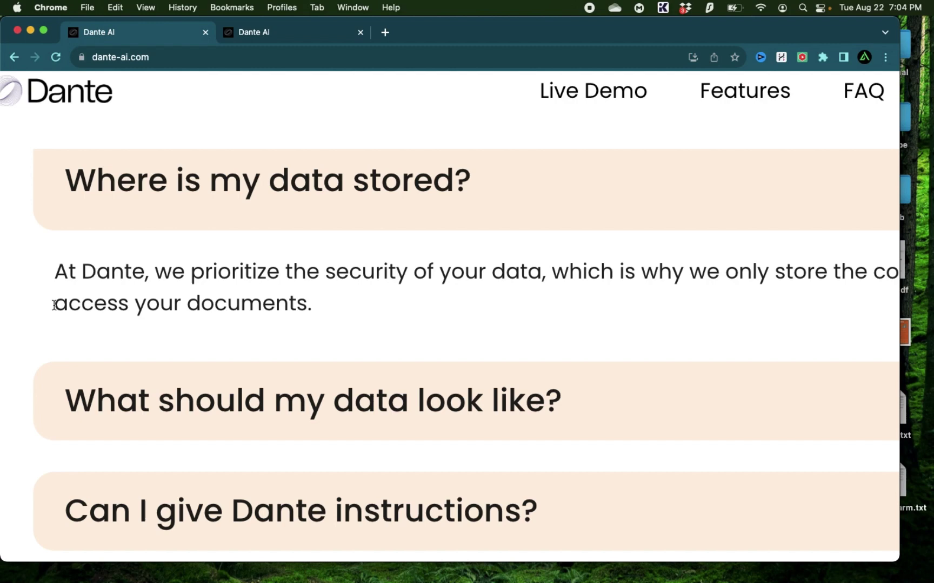
drag(54, 304, 308, 313)
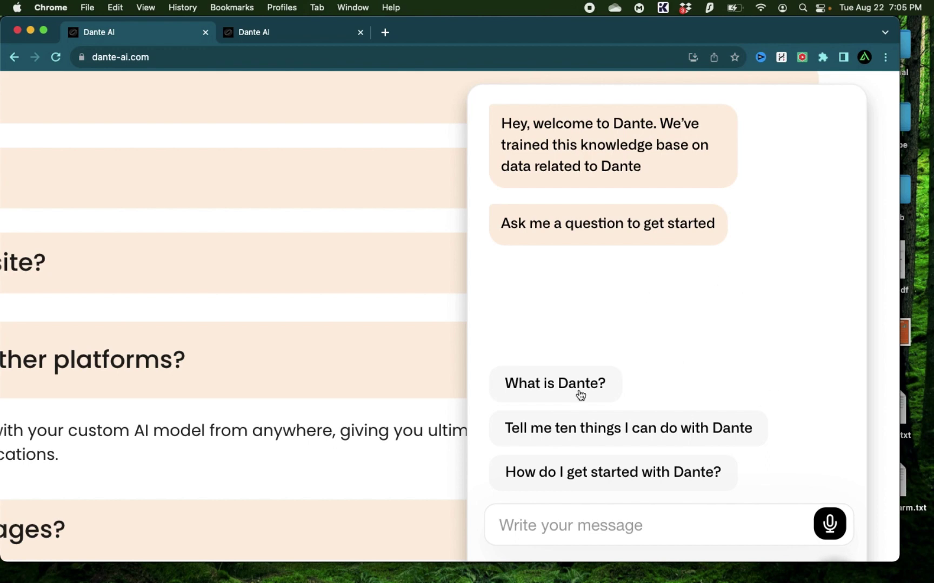
Send 'Tell me ten things I can do with Dante', read the ten-item reply, then reset zoom.
click(540, 431)
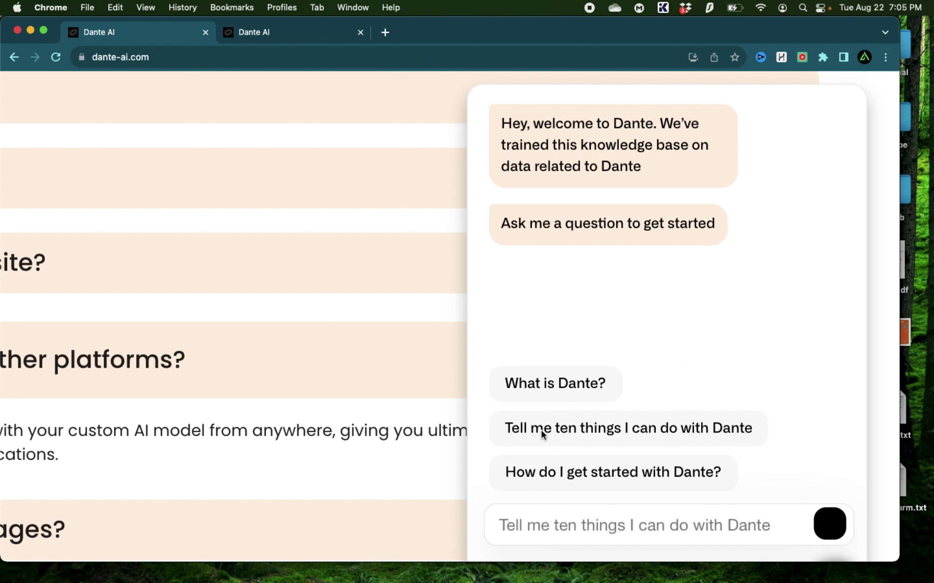
click(829, 523)
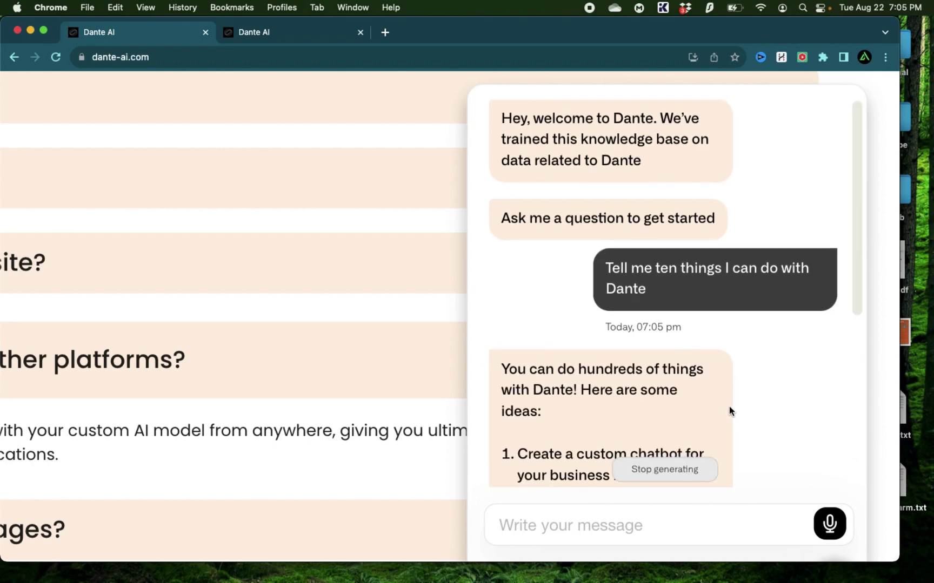
scroll(582, 164, down, 5)
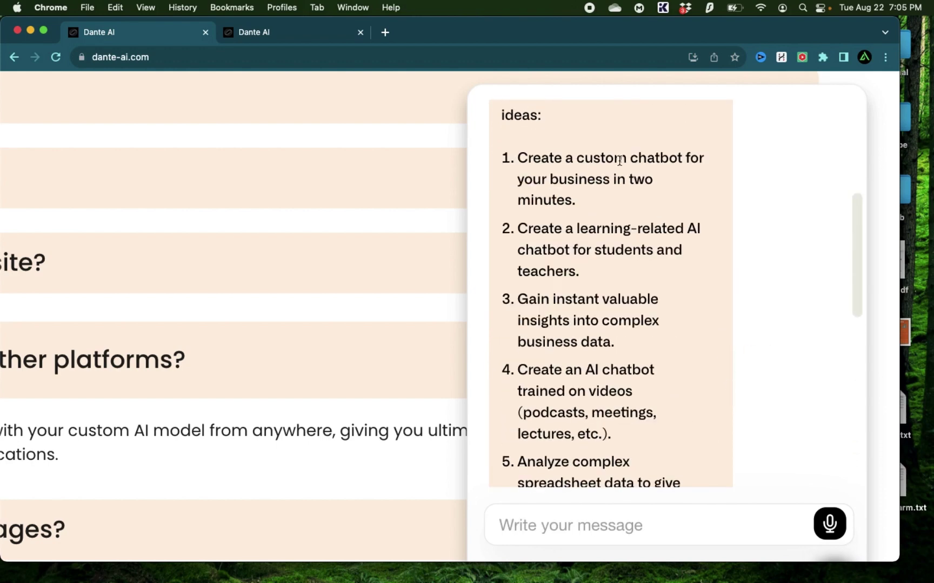
scroll(583, 208, down, 1)
scroll(582, 208, down, 3)
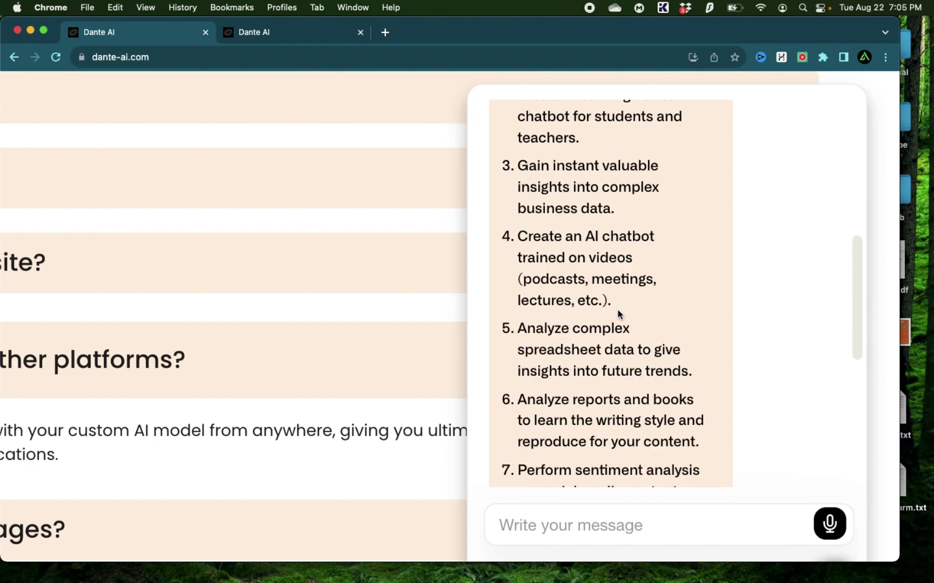
scroll(618, 310, down, 2)
scroll(617, 309, down, 2)
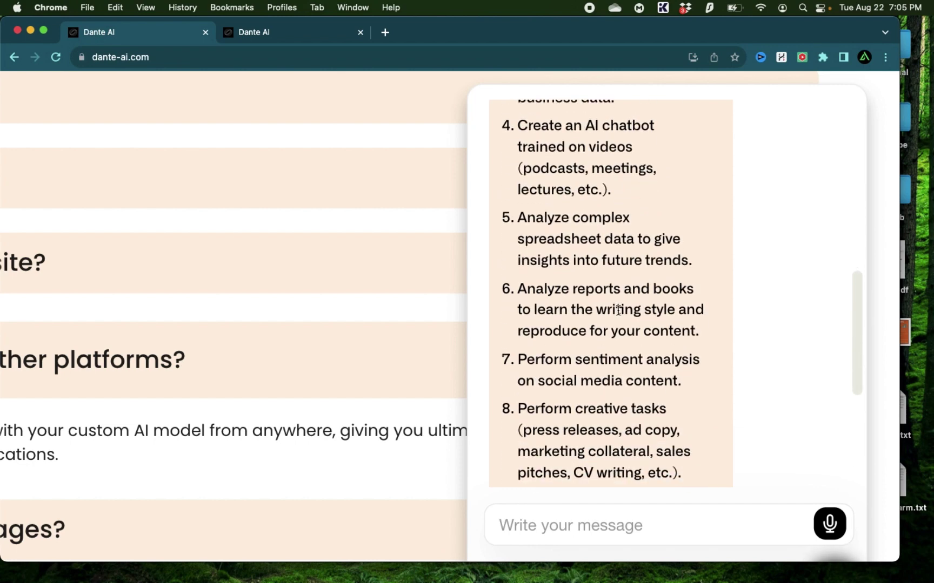
scroll(612, 263, down, 3)
scroll(612, 263, down, 3)
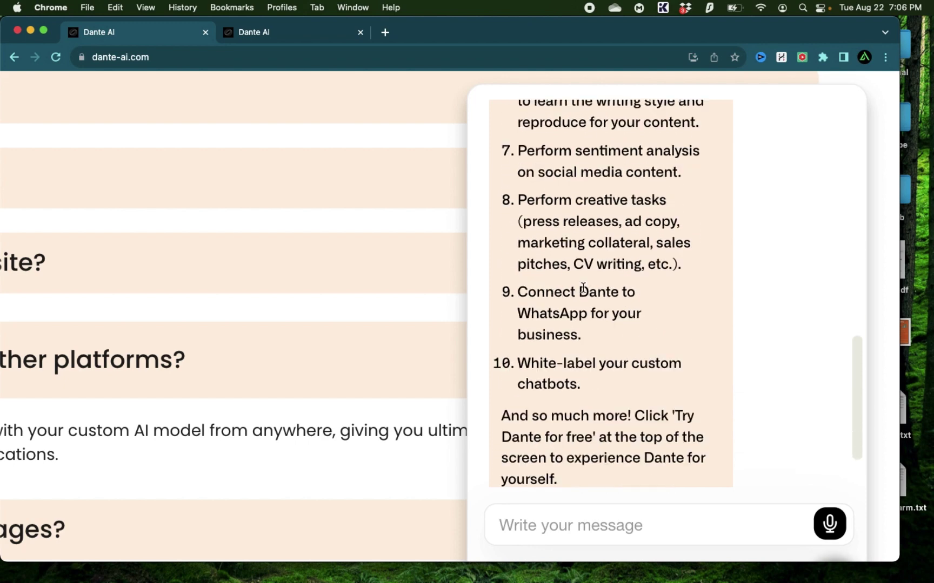
scroll(612, 333, down, 1)
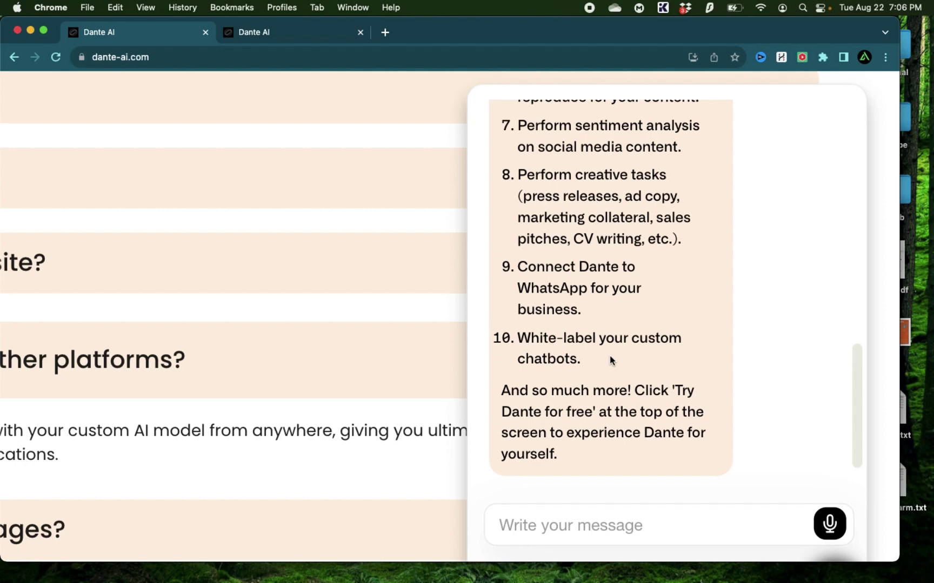
key(super+0)
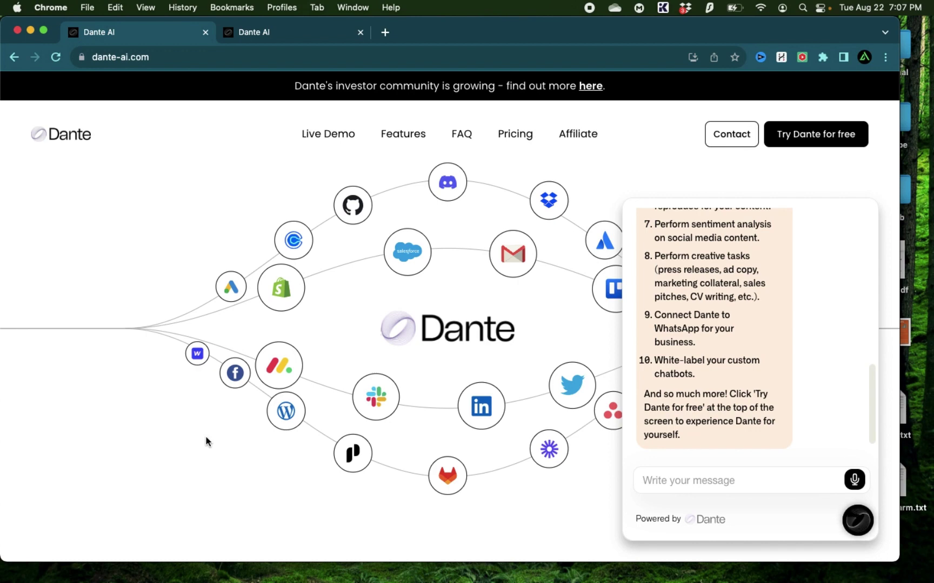
scroll(360, 332, up, 5)
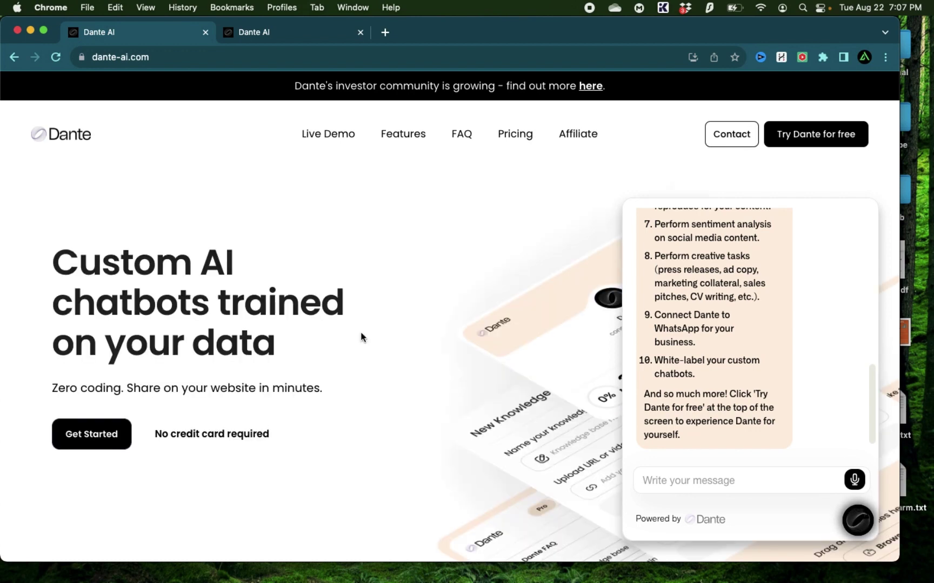
key(ctrl+Left)
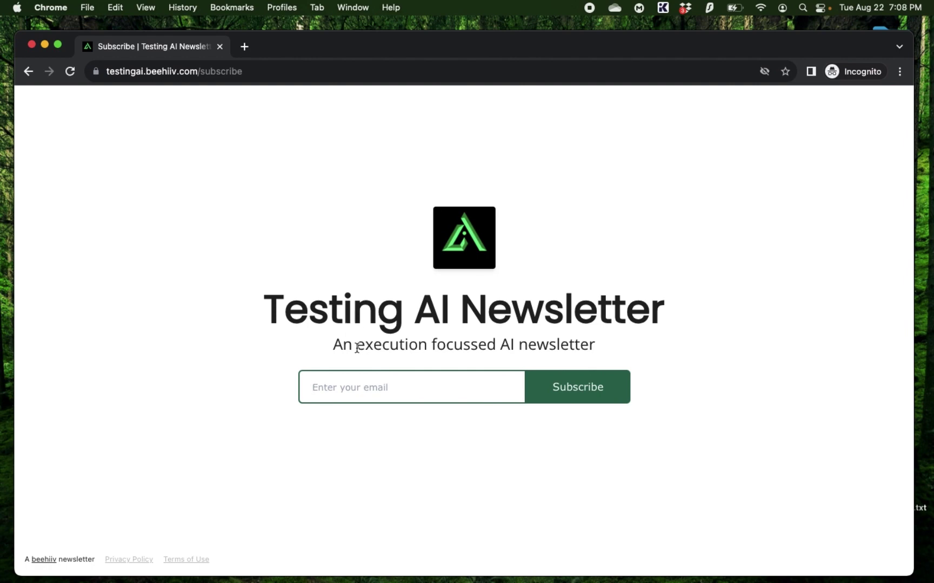
drag(356, 348, 497, 346)
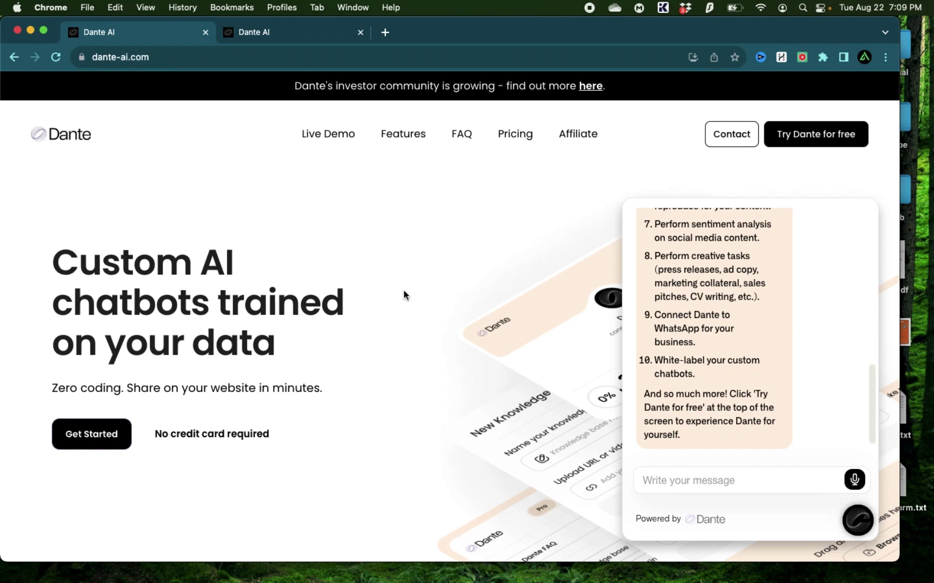
Switch to the Dante FAQ dashboard tab and toggle its theme to light and back to dark.
click(317, 32)
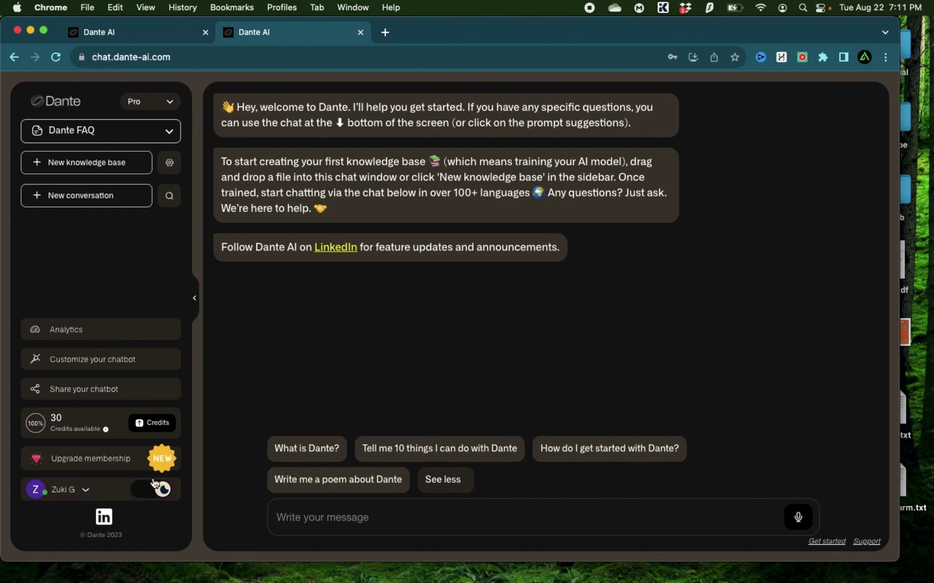
scroll(92, 477, up, 5)
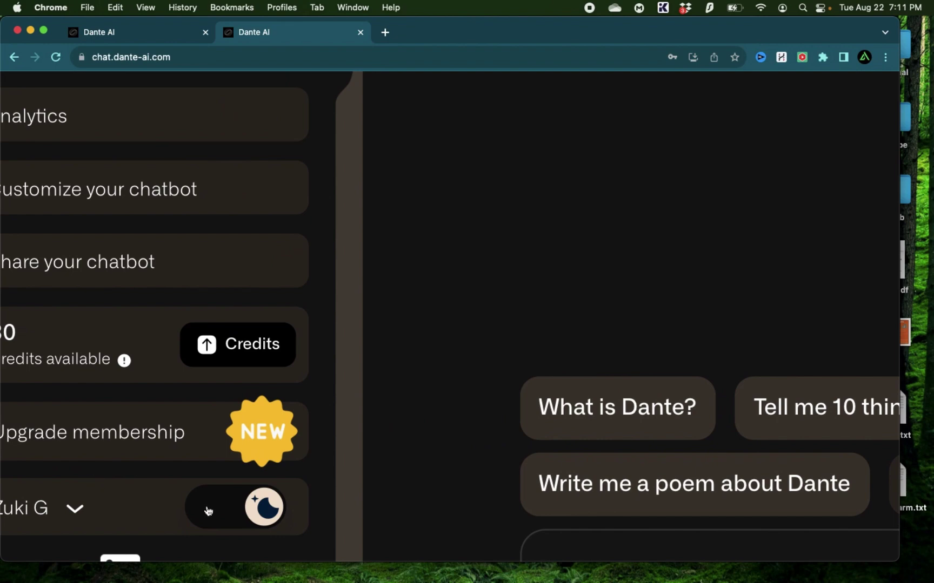
click(213, 508)
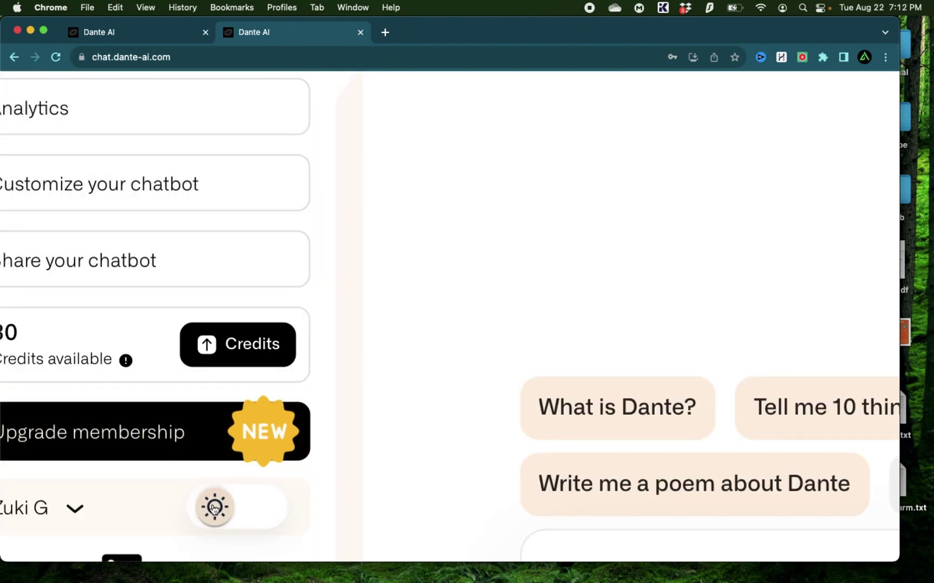
click(213, 508)
scroll(213, 508, down, 5)
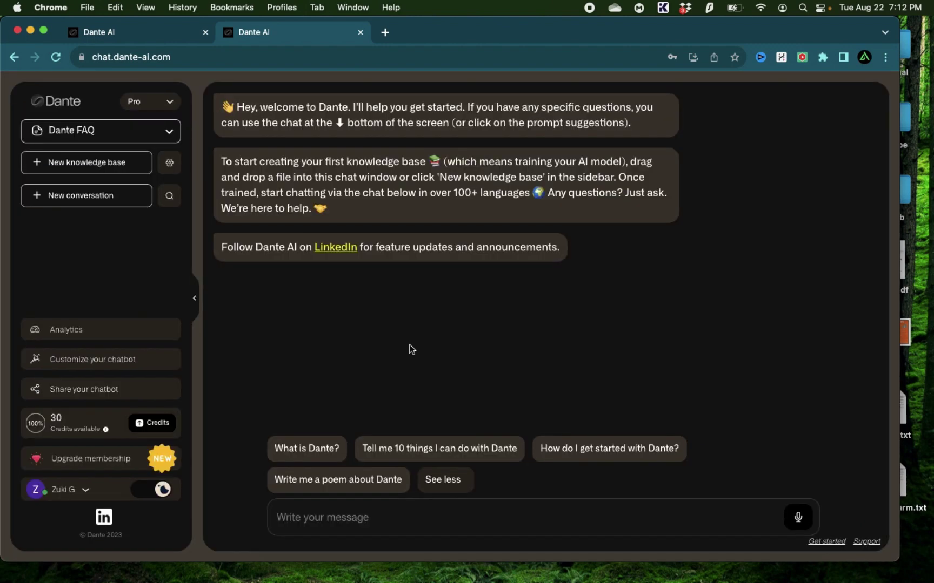
click(160, 101)
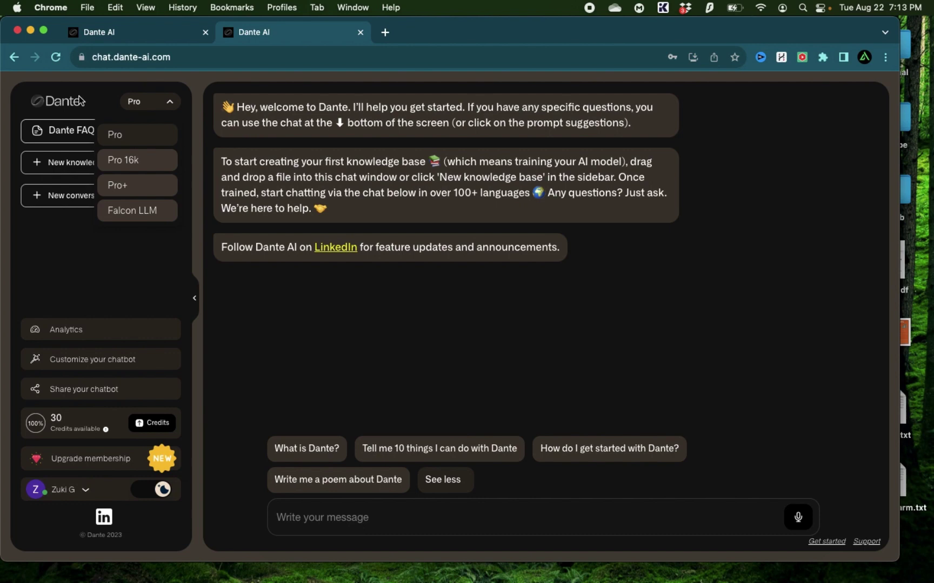
scroll(77, 100, up, 5)
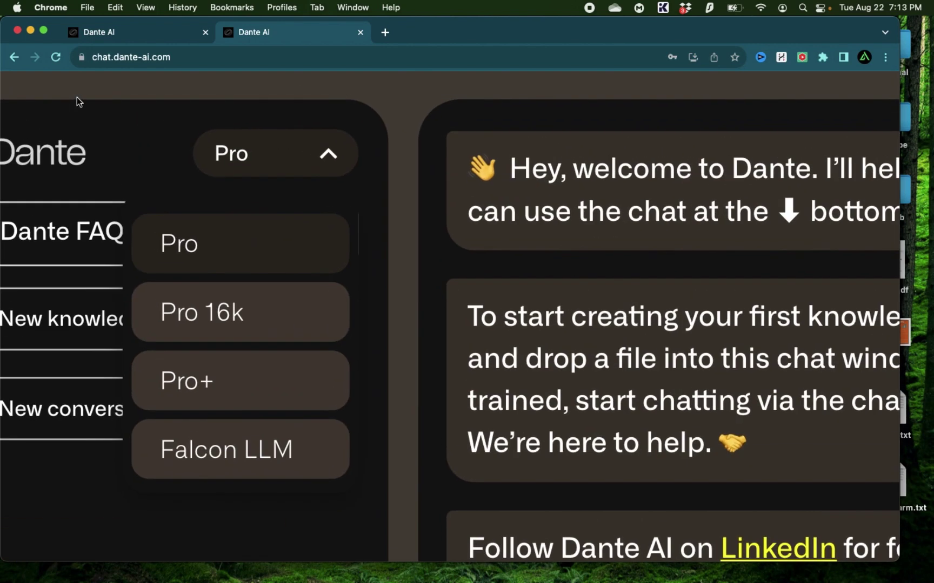
mouse_move(286, 240)
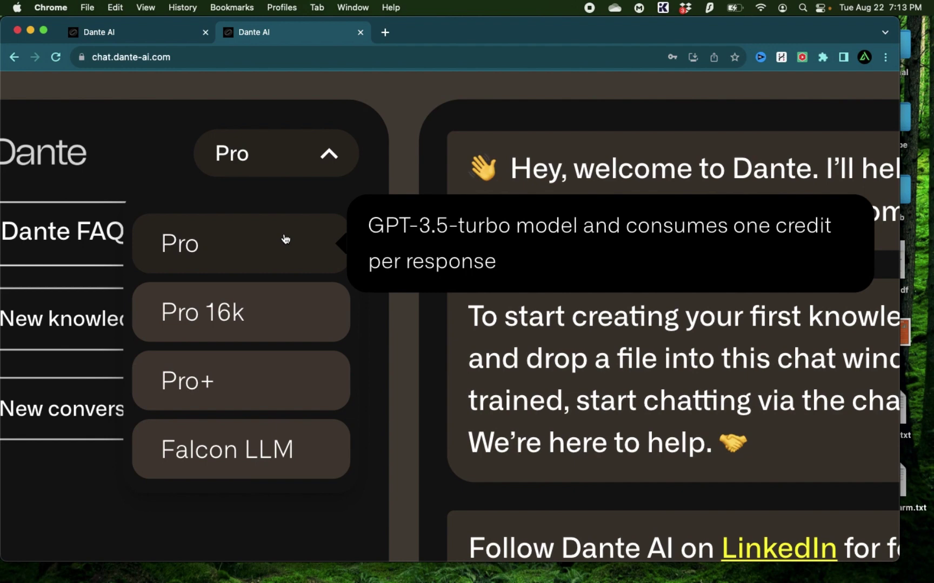
mouse_move(245, 322)
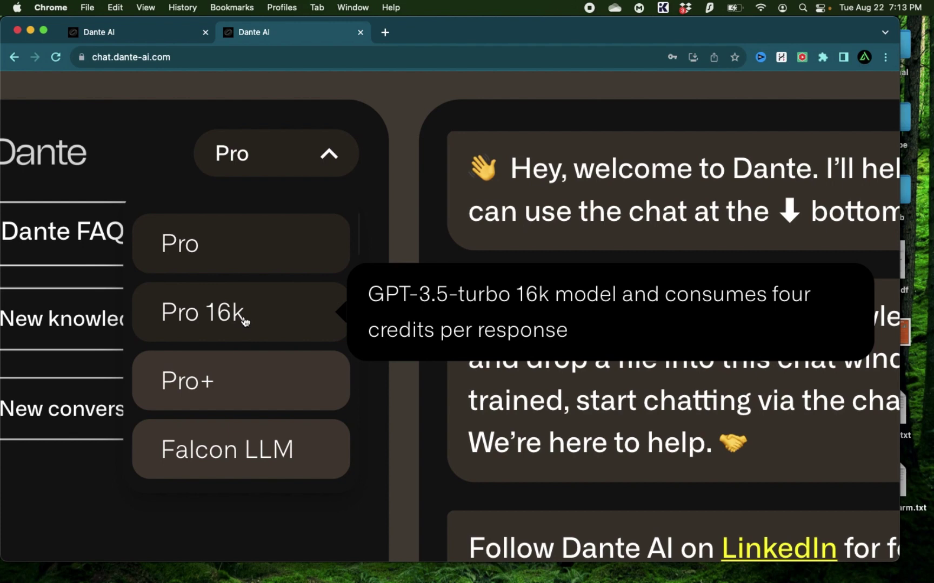
mouse_move(238, 392)
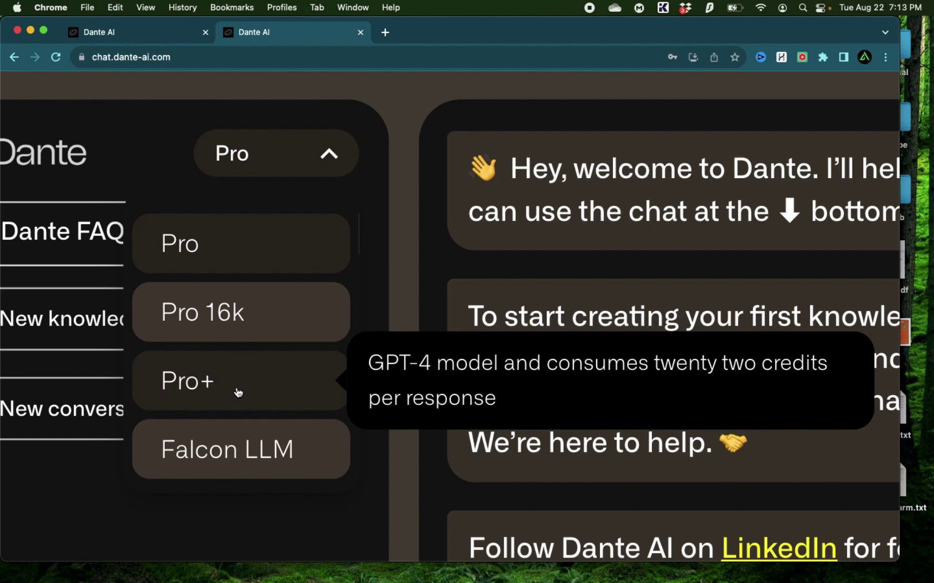
mouse_move(244, 448)
click(251, 393)
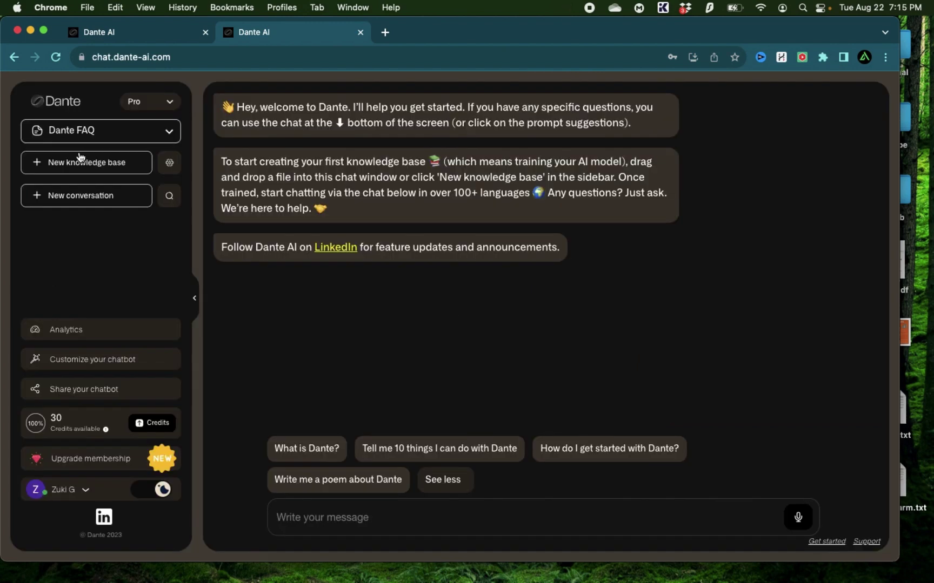
Start a new knowledge base, read the Add your URL field's help, then go to the desktop.
click(356, 274)
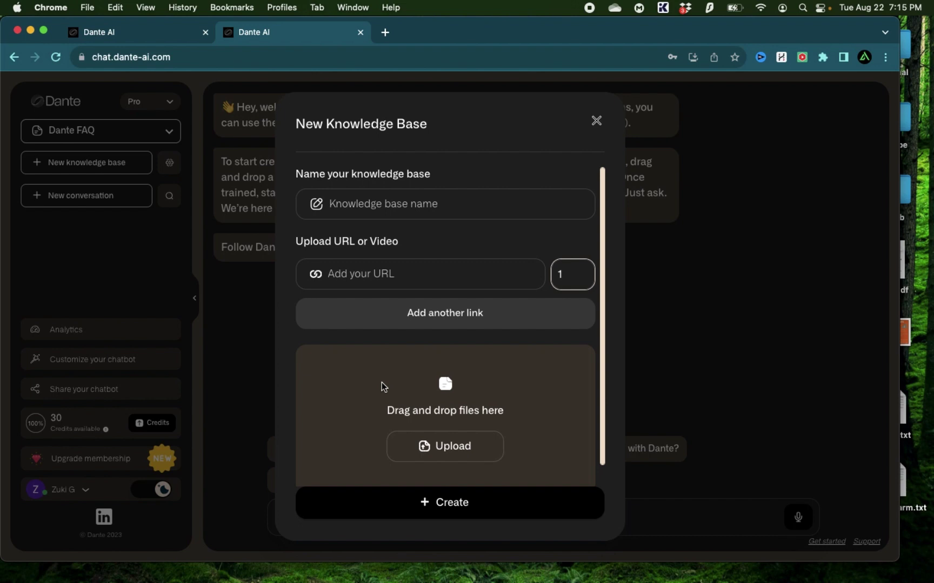
mouse_move(381, 273)
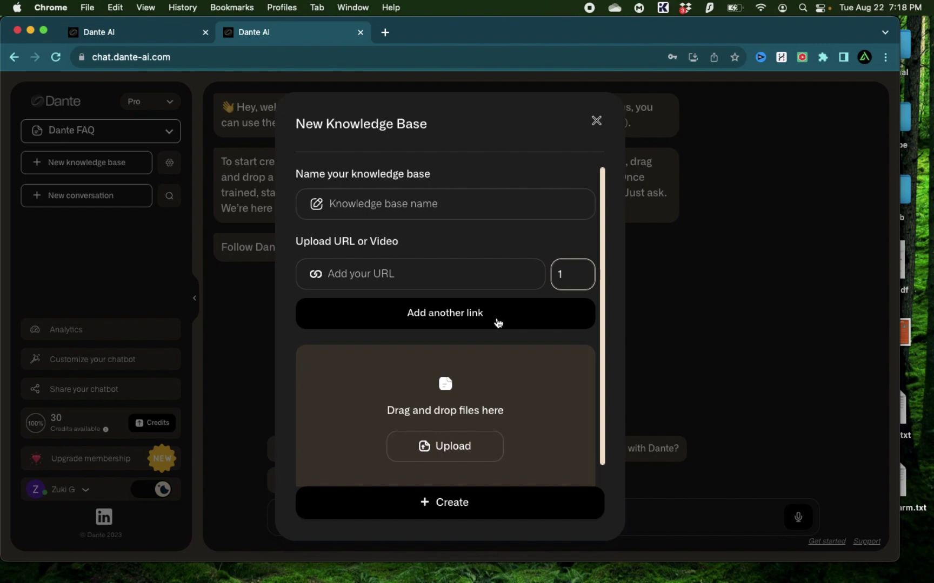
scroll(498, 323, down, 1)
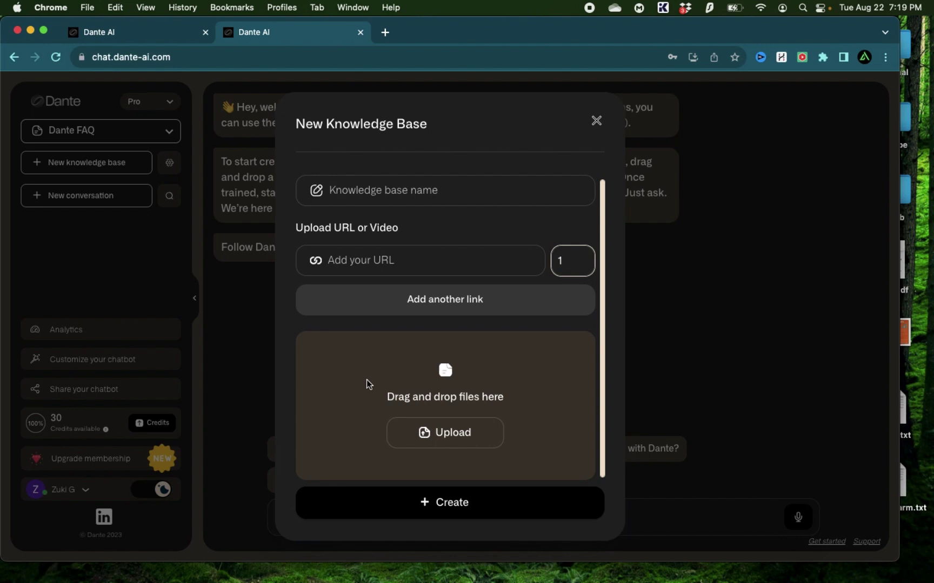
key(super+Tab)
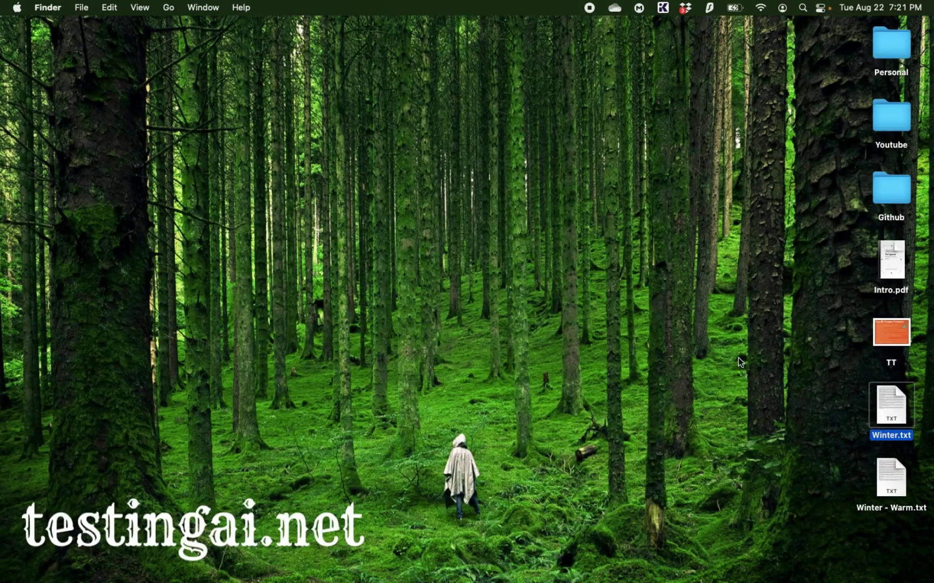
Open Winter.txt from the desktop in TextEdit and scroll through the destination guide.
click(910, 436)
double_click(893, 414)
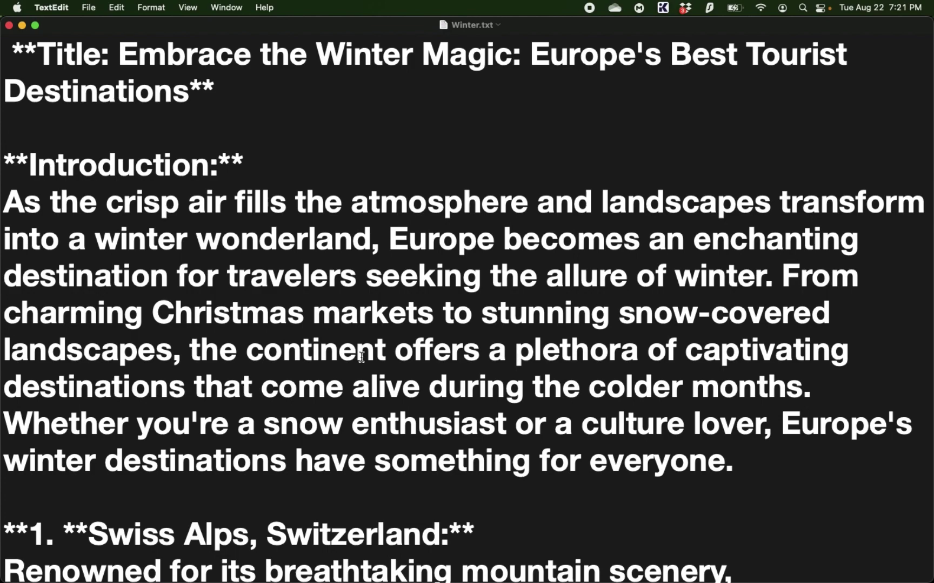
scroll(361, 356, down, 5)
scroll(361, 356, down, 5)
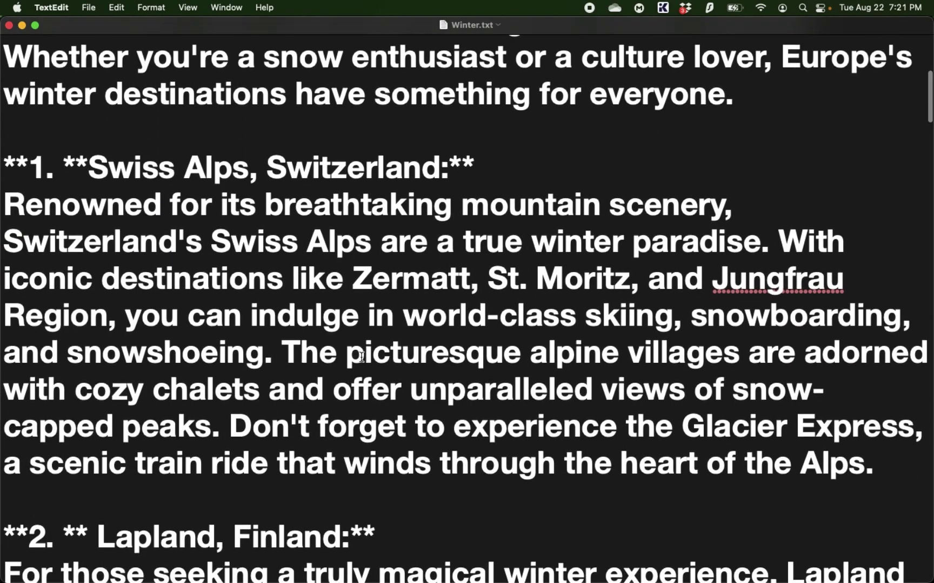
scroll(361, 356, down, 8)
scroll(361, 356, down, 13)
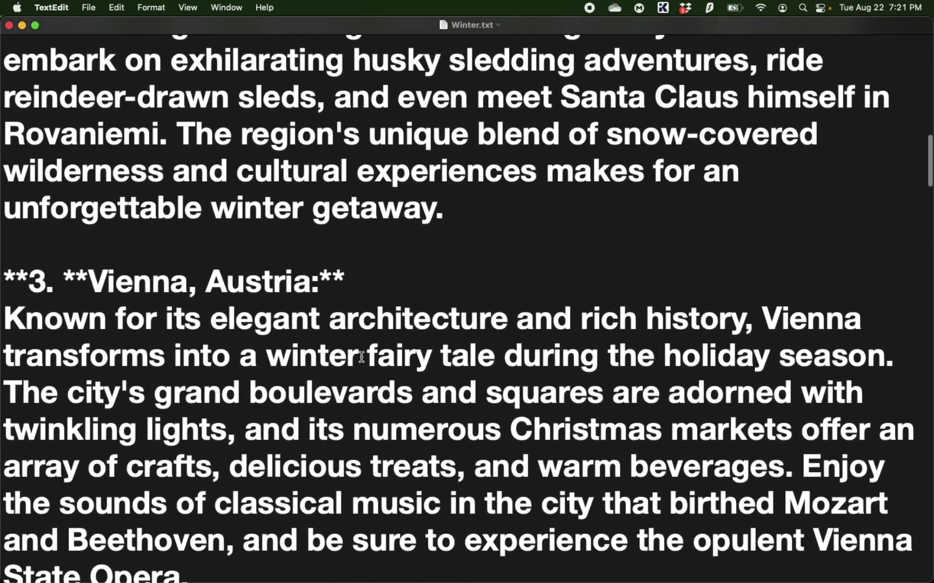
scroll(323, 330, down, 17)
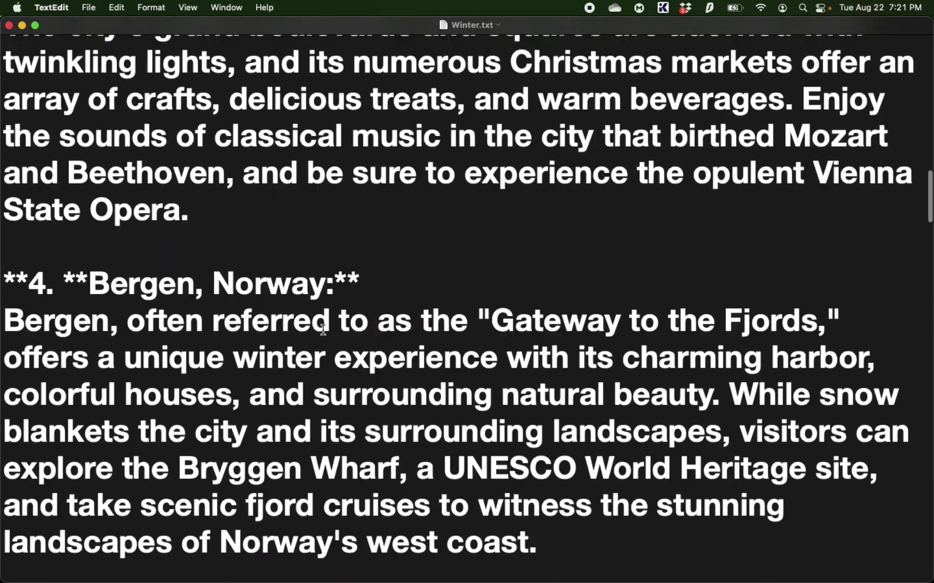
scroll(323, 330, down, 12)
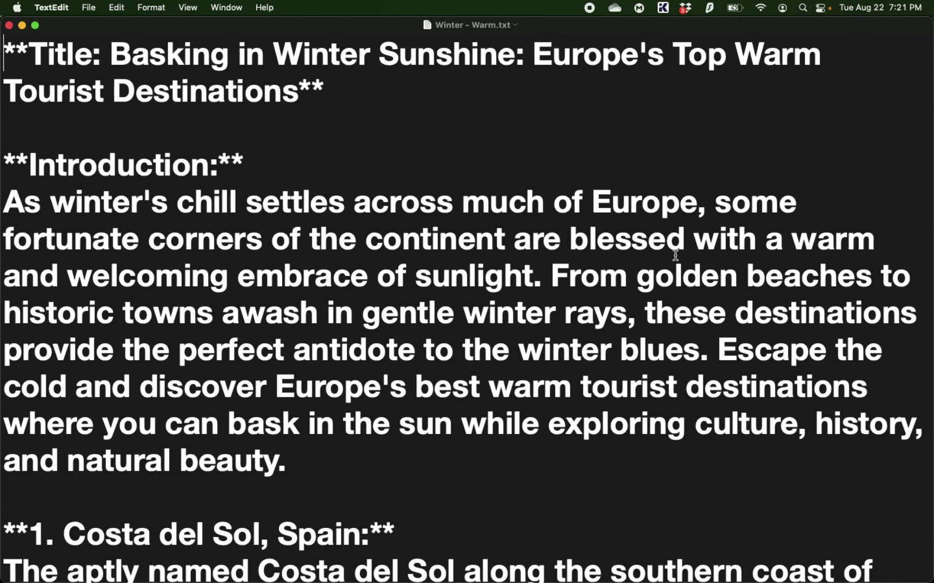
scroll(359, 328, down, 10)
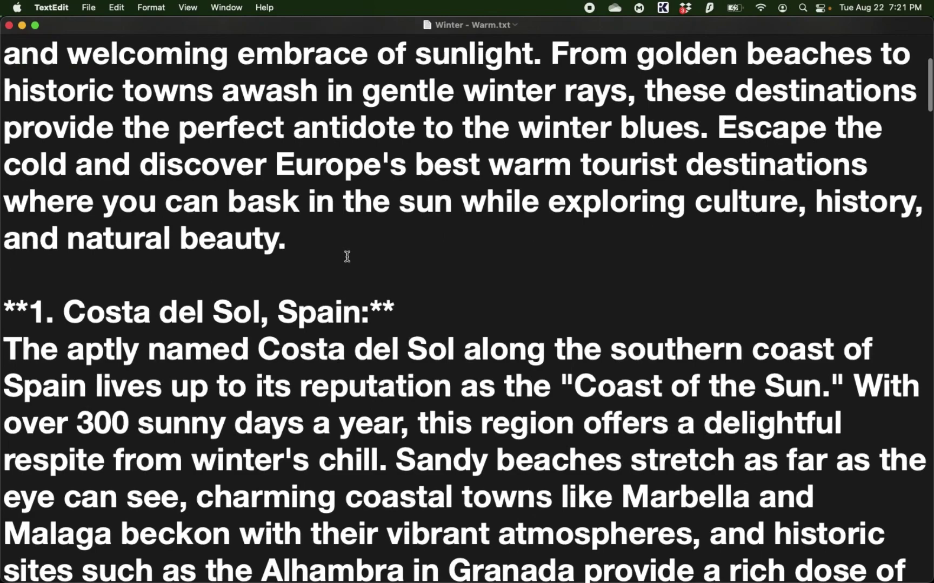
scroll(295, 441, down, 20)
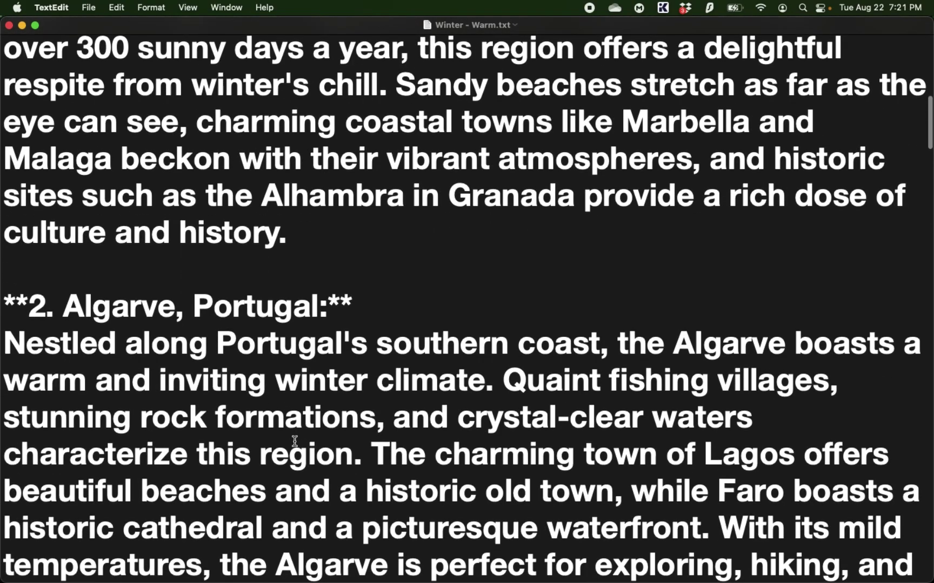
scroll(294, 441, down, 5)
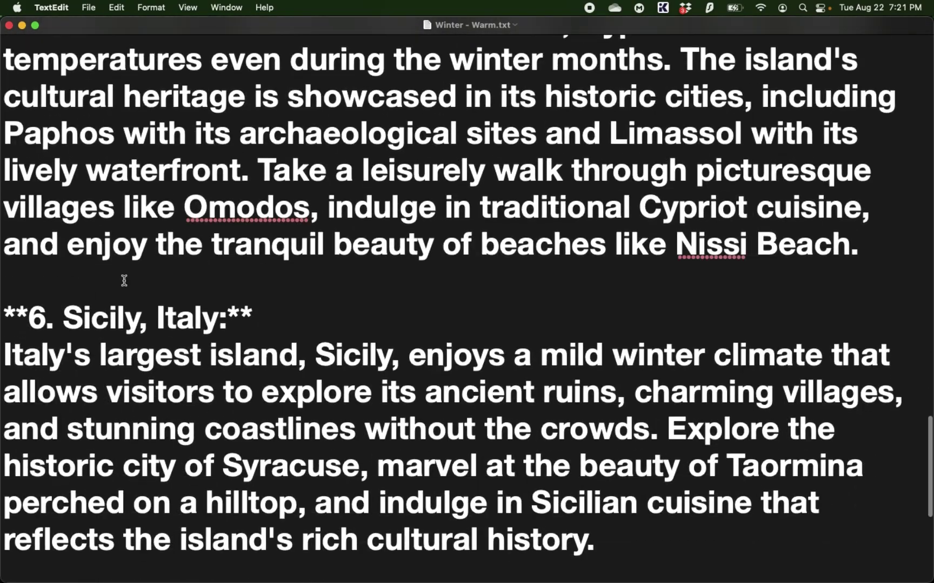
Upload Winter.txt and Winter - Warm.txt, name the knowledge base 'European winter', and create it.
click(8, 24)
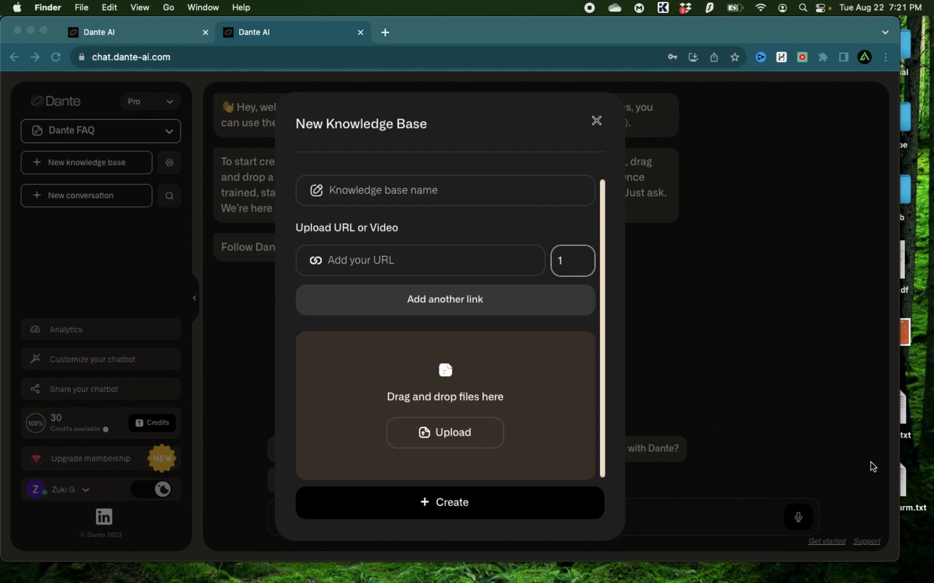
drag(920, 513, 493, 380)
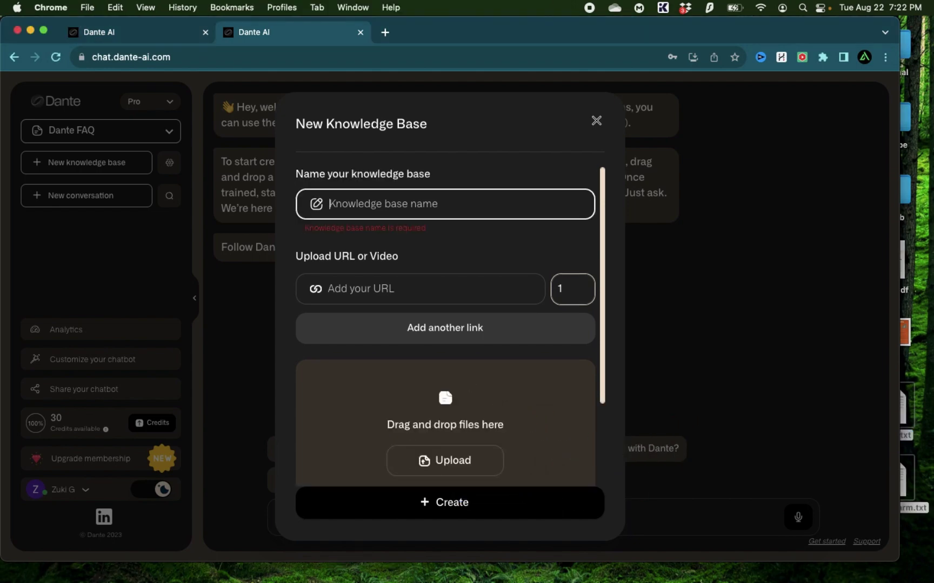
text(Europea)
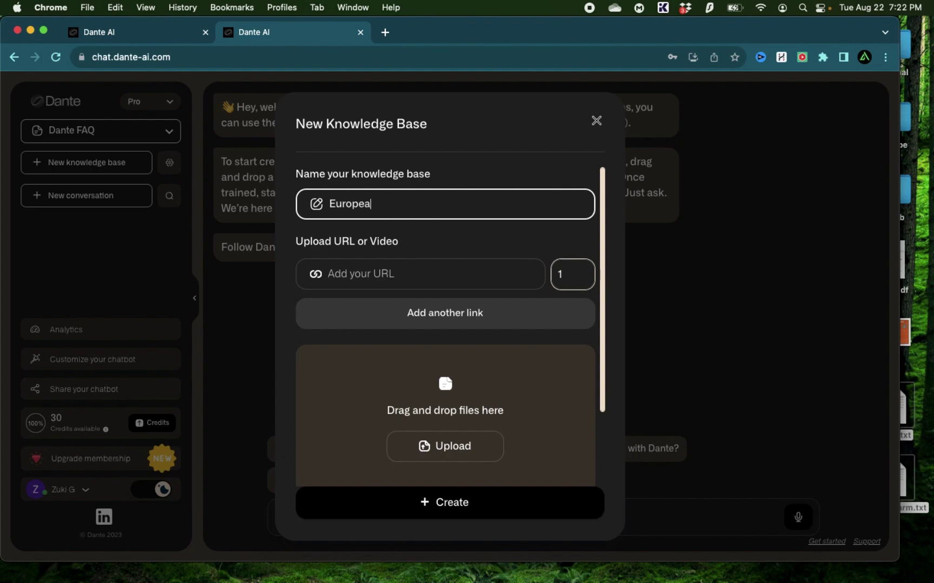
text(n winter)
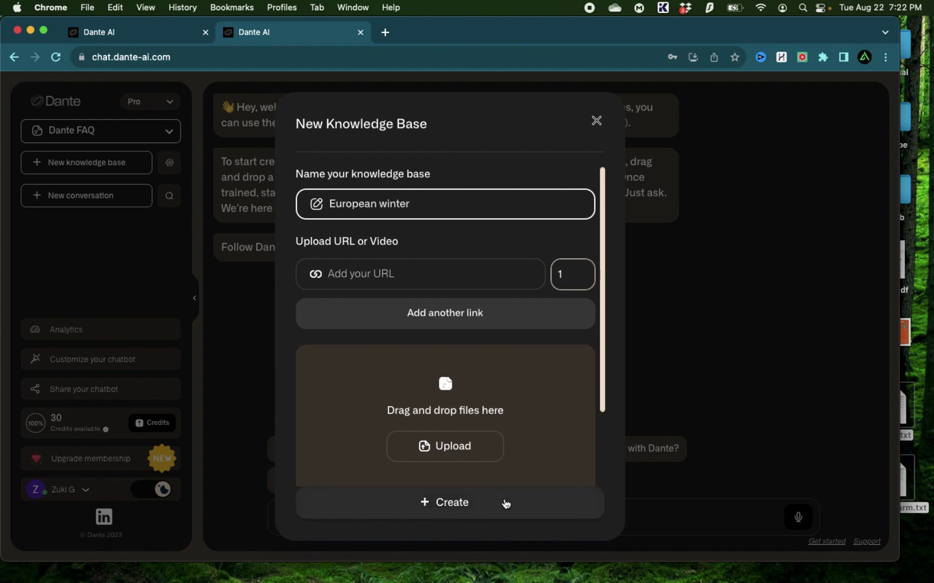
click(505, 503)
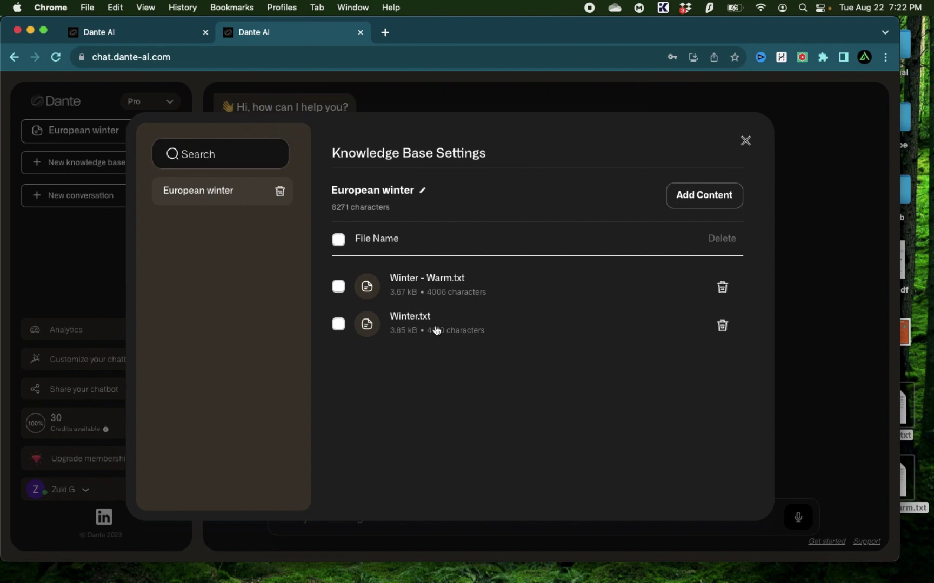
Close the Knowledge Base Settings file list and review the sidebar and Credits info.
scroll(437, 310, up, 3)
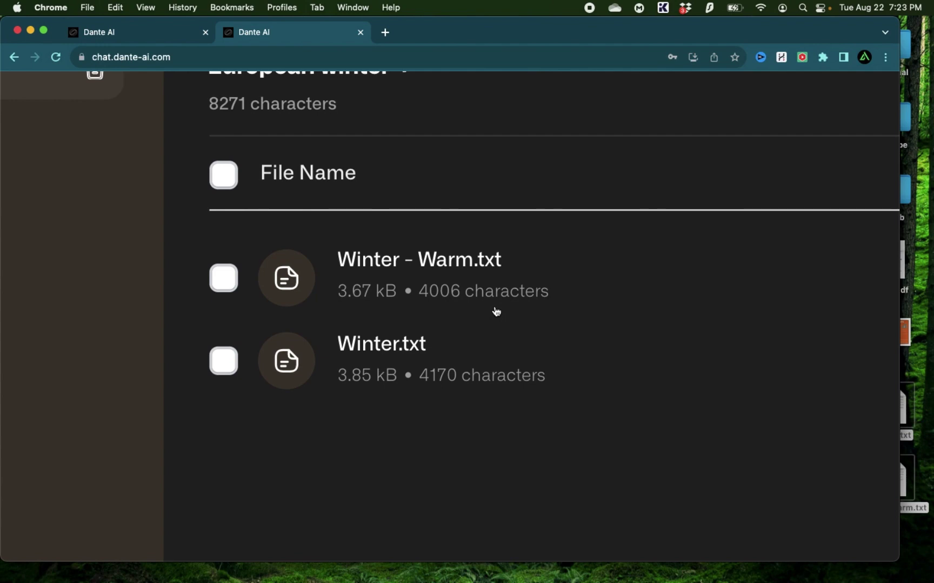
click(142, 264)
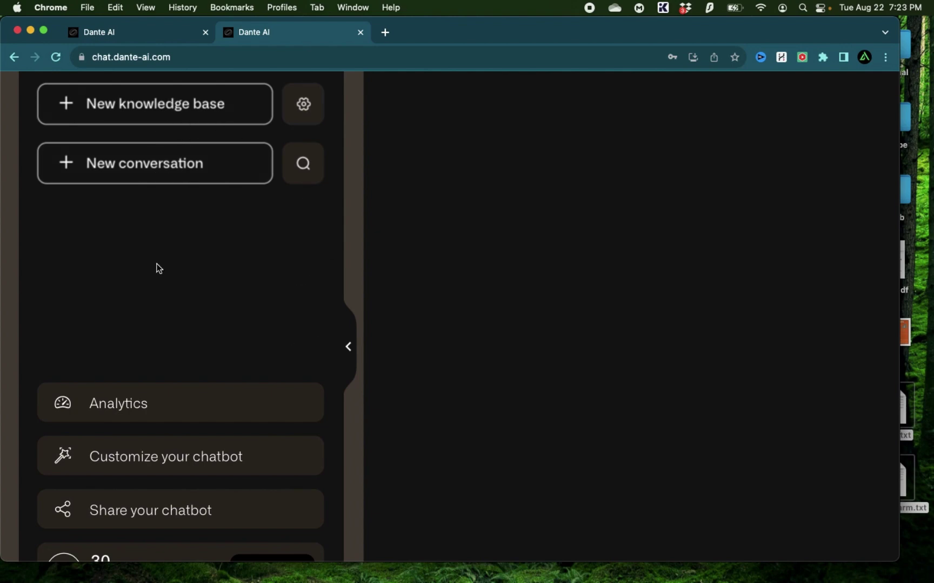
scroll(159, 269, down, 5)
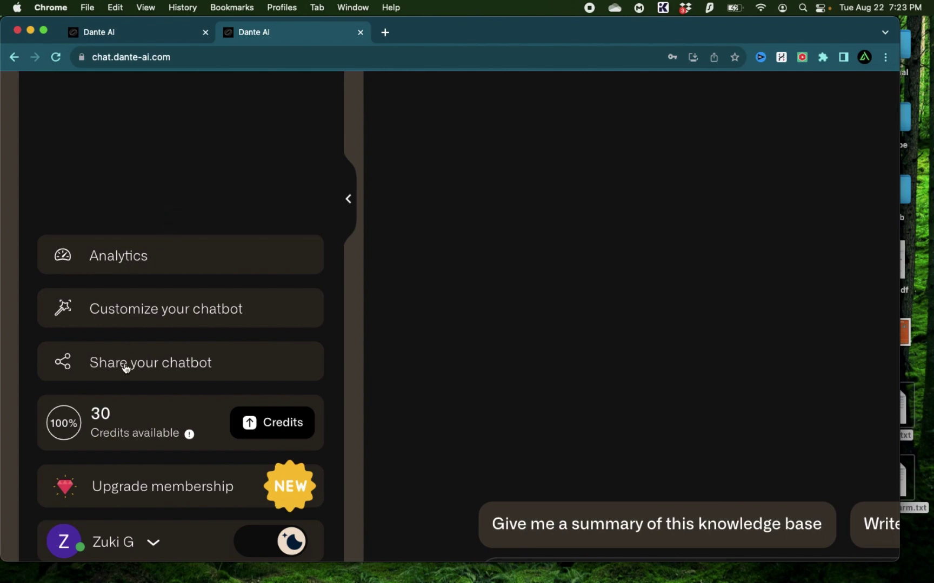
key(super+equal)
key(super+equal)
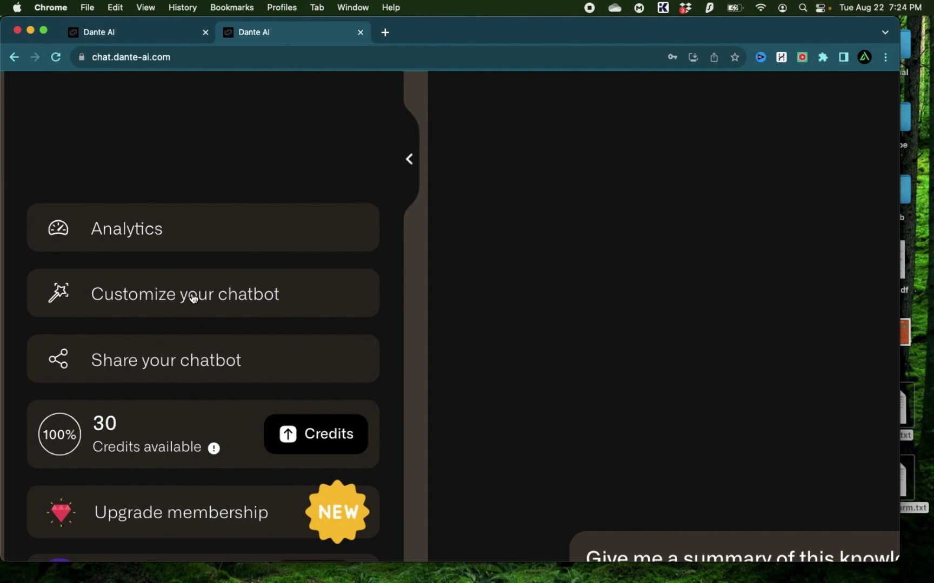
scroll(193, 298, down, 3)
mouse_move(216, 336)
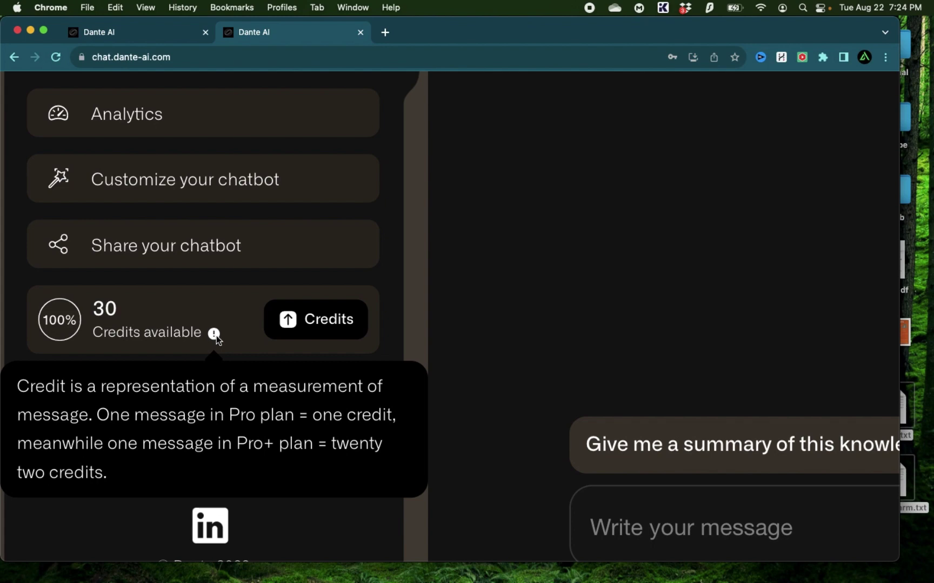
Expand the suggested prompts and ask for a summary of the European winter knowledge base.
key(super+0)
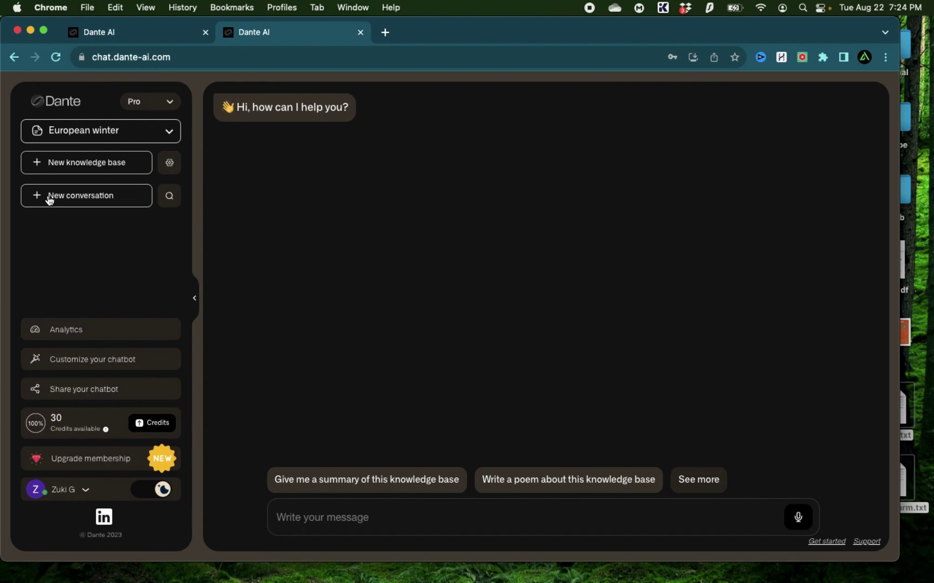
scroll(434, 280, up, 5)
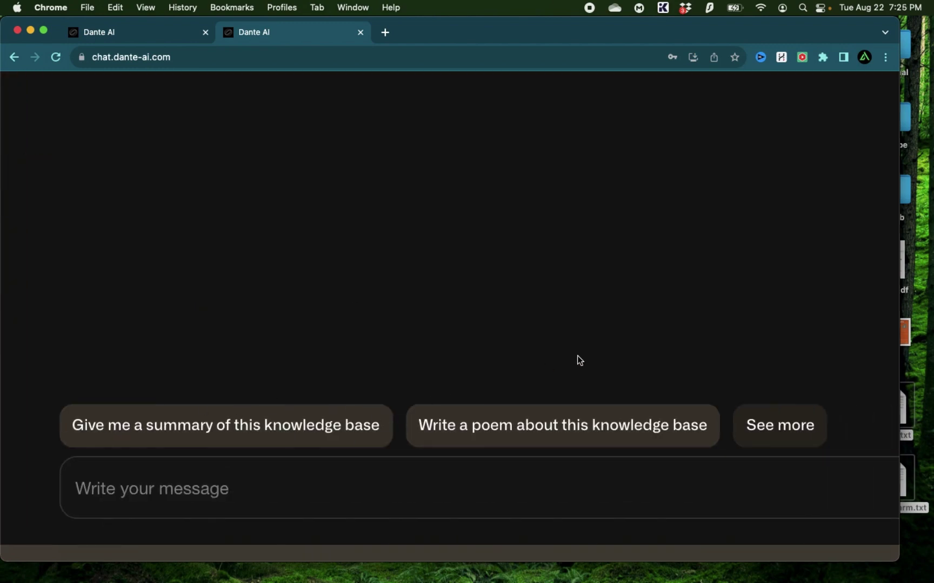
click(782, 423)
scroll(311, 288, down, 3)
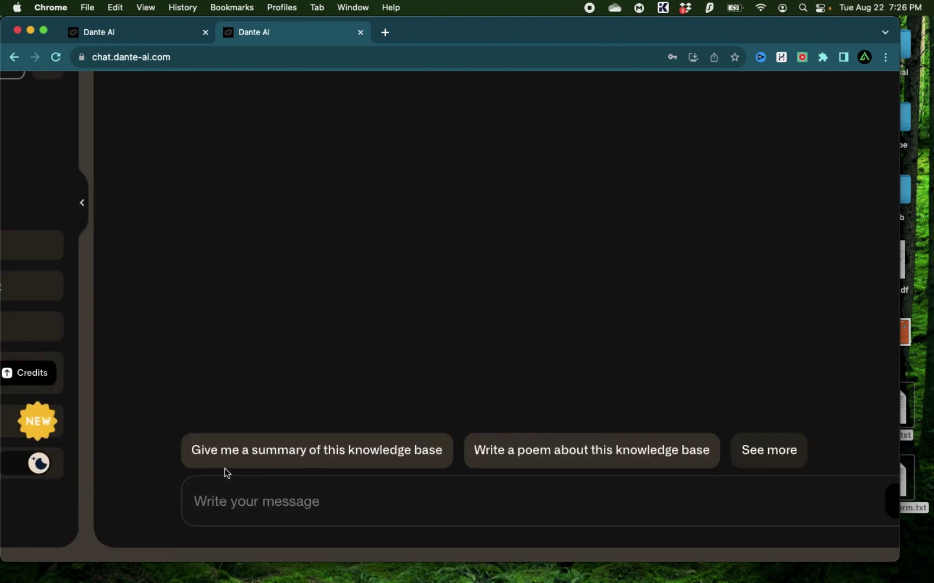
click(328, 452)
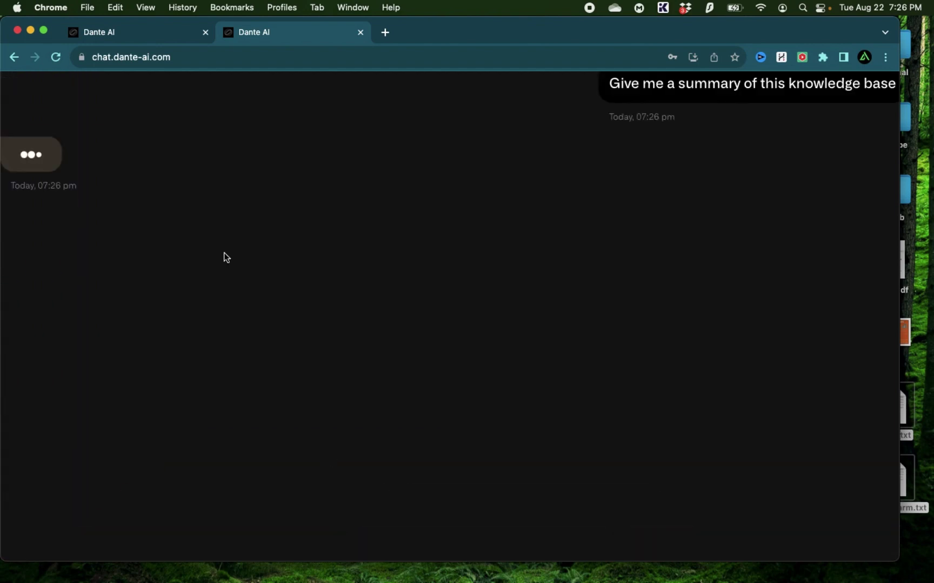
scroll(358, 349, left, 3)
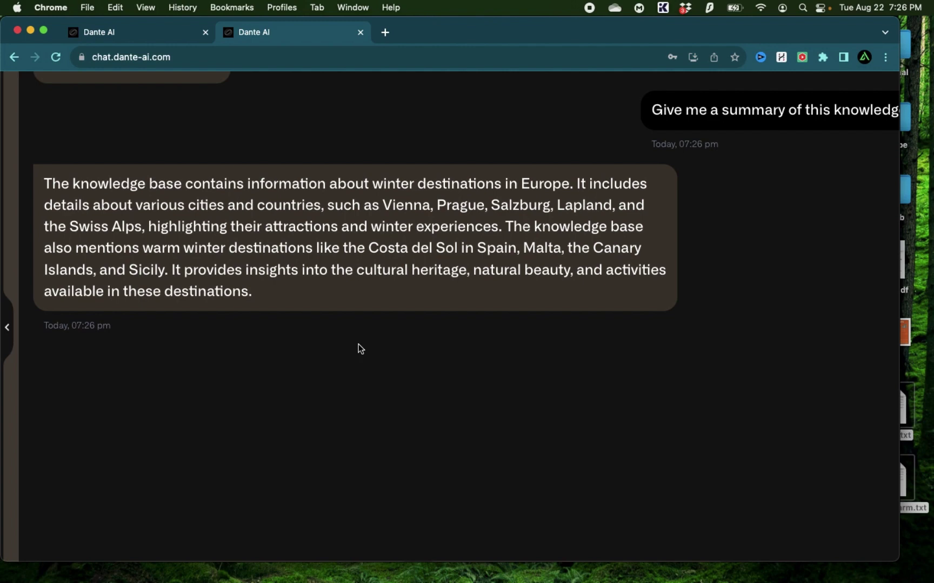
mouse_move(195, 188)
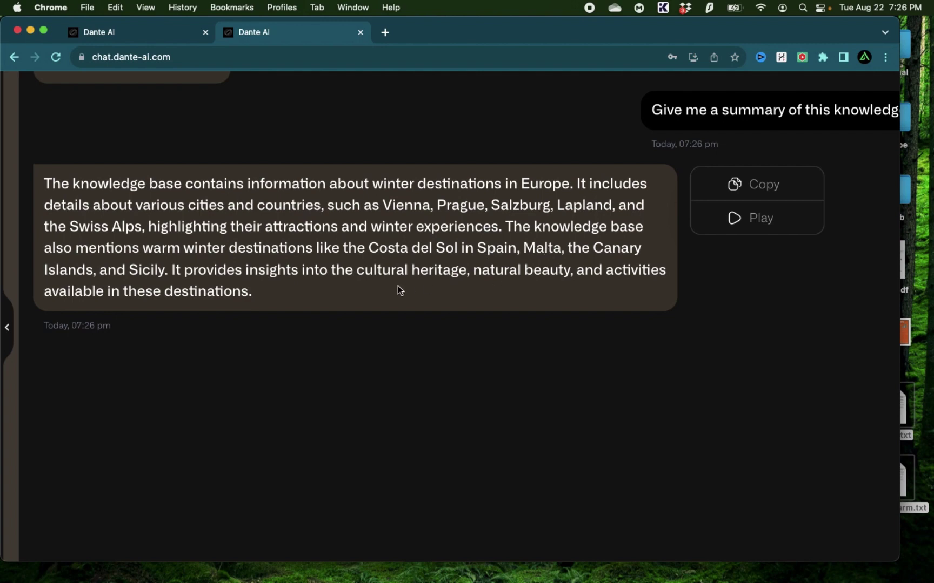
Ask 'What are some destinations in austria?', then send the question about snow activity destinations.
text(Wha)
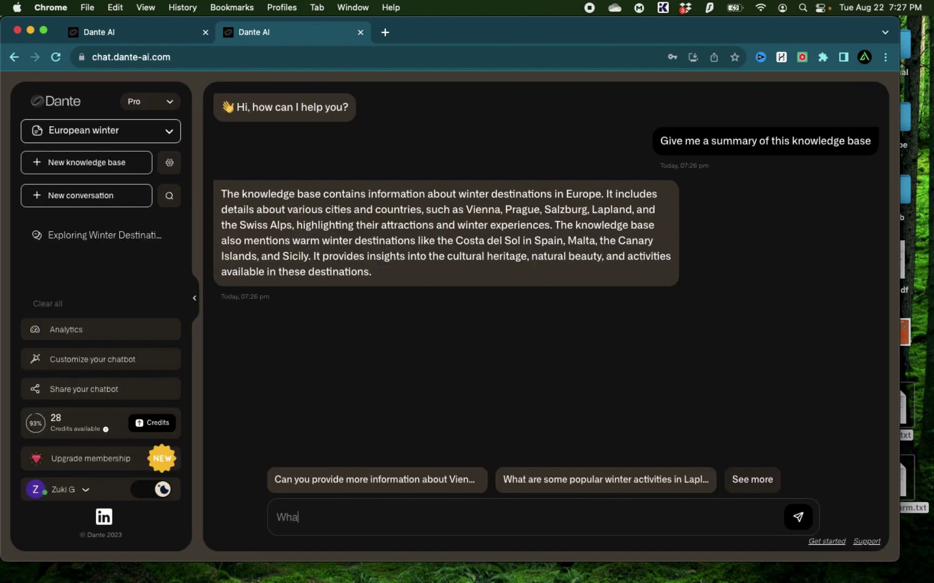
text(t are some destina)
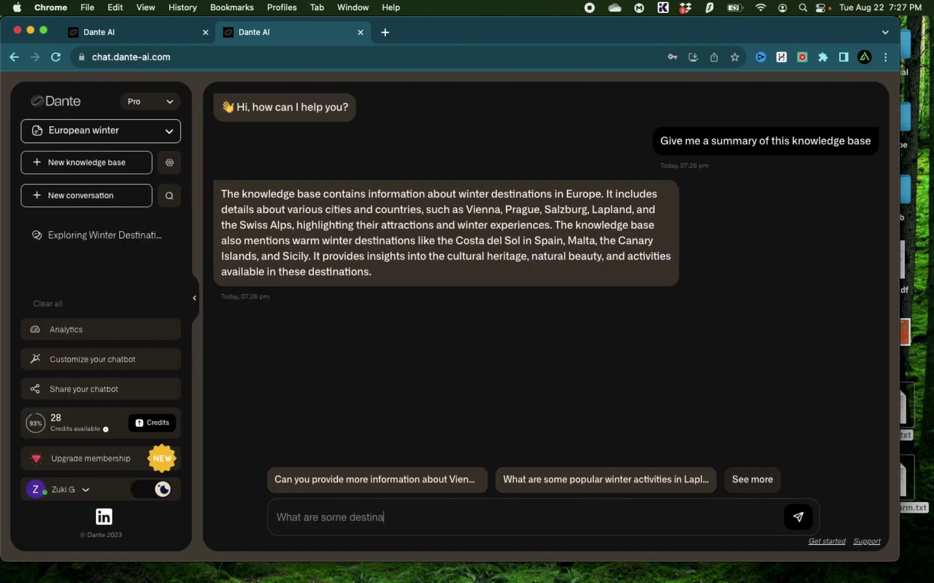
text(tions in austria?)
key(Return)
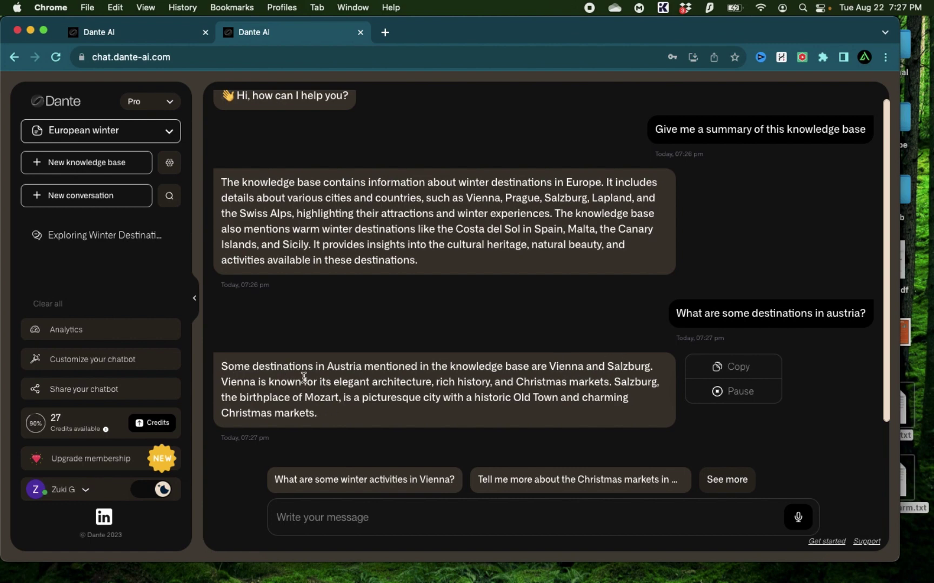
scroll(360, 387, up, 5)
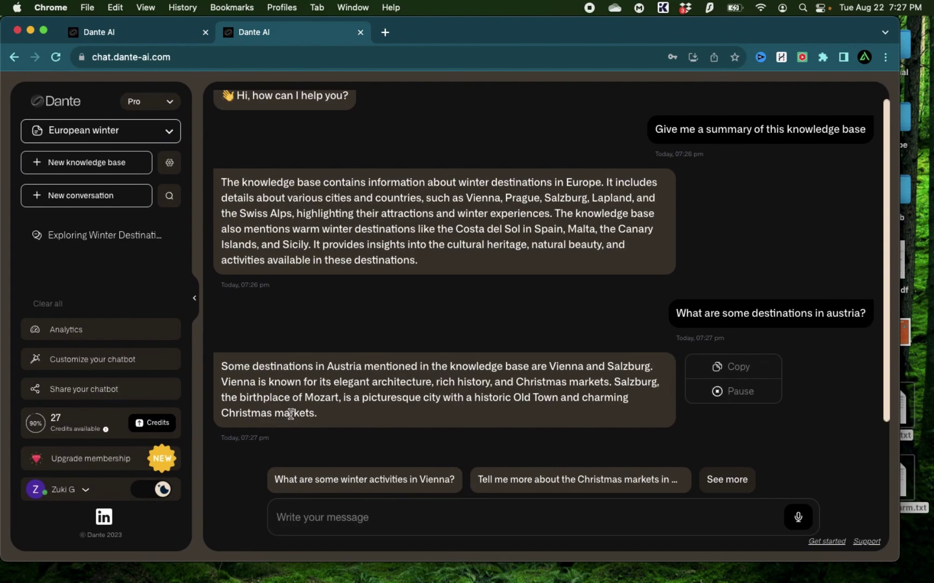
scroll(287, 433, down, 1)
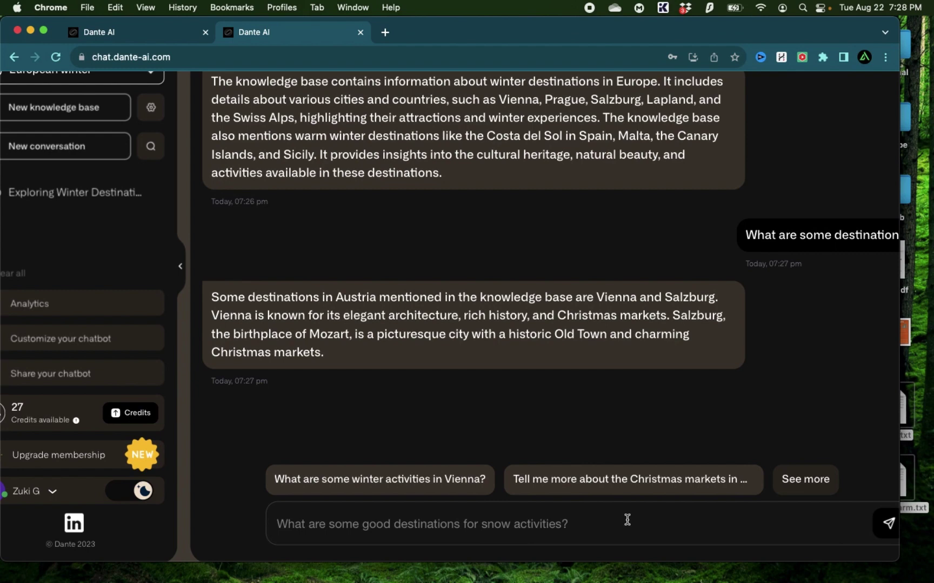
key(Return)
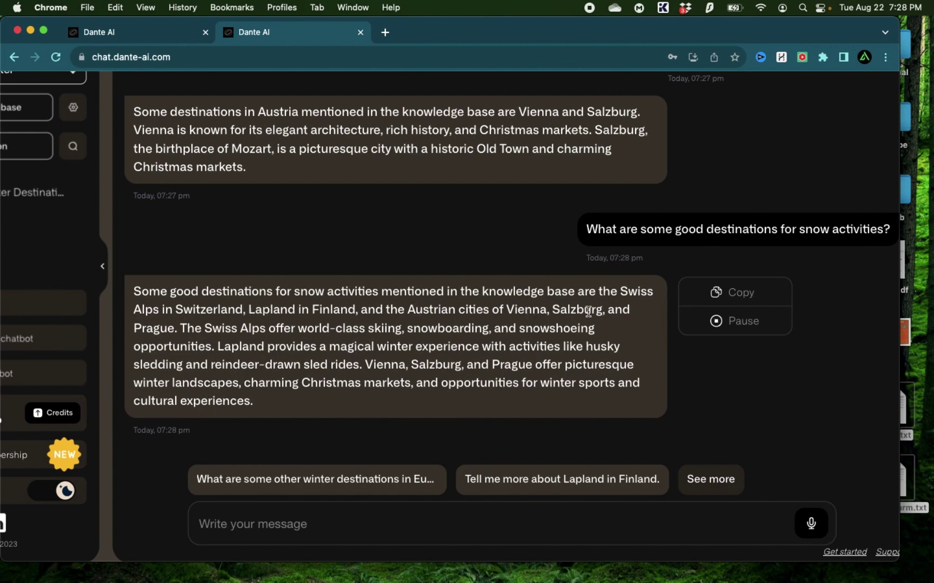
Ask the chatbot for snow-free options, then send 'Give me some options in Africa?'.
text(I can)
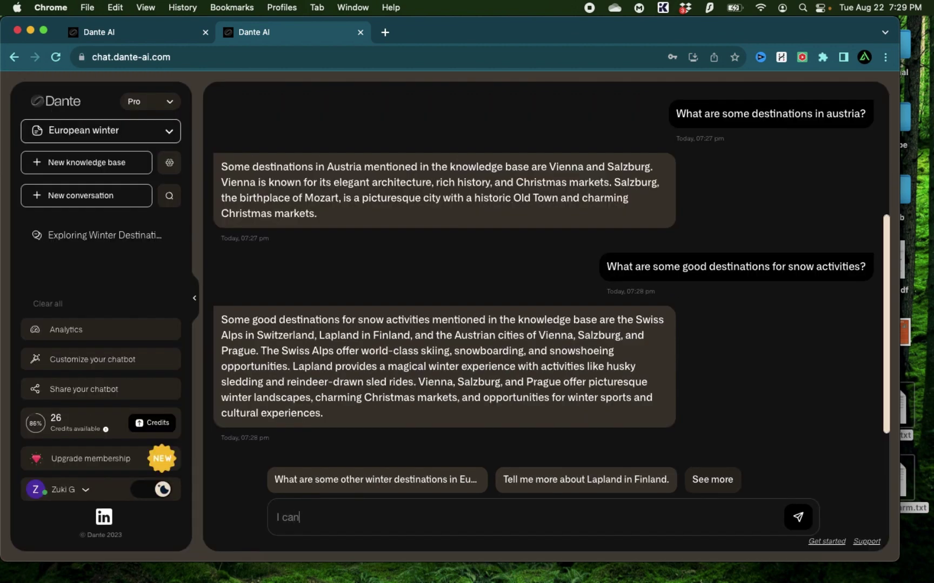
text(t stand the snow. What are some options for m)
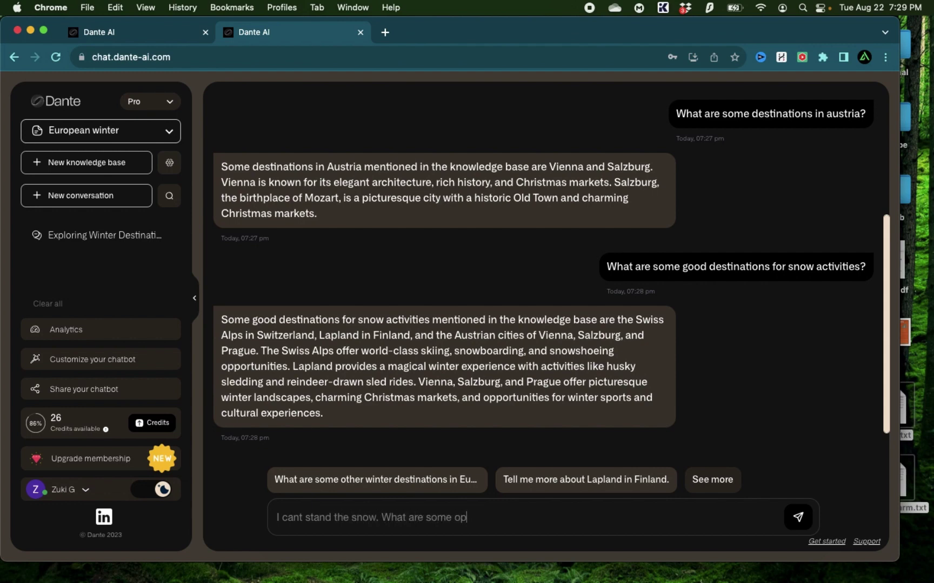
text(e)
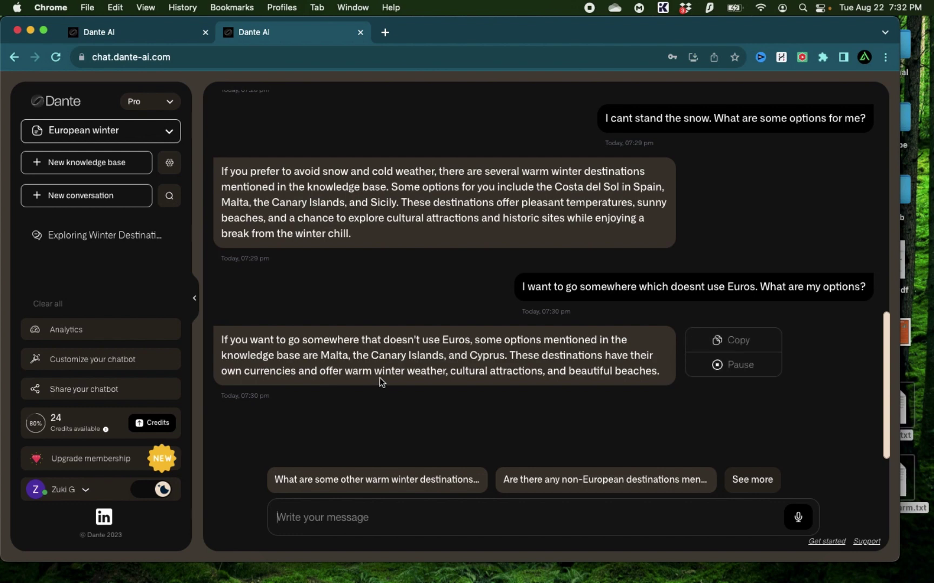
text(Give m)
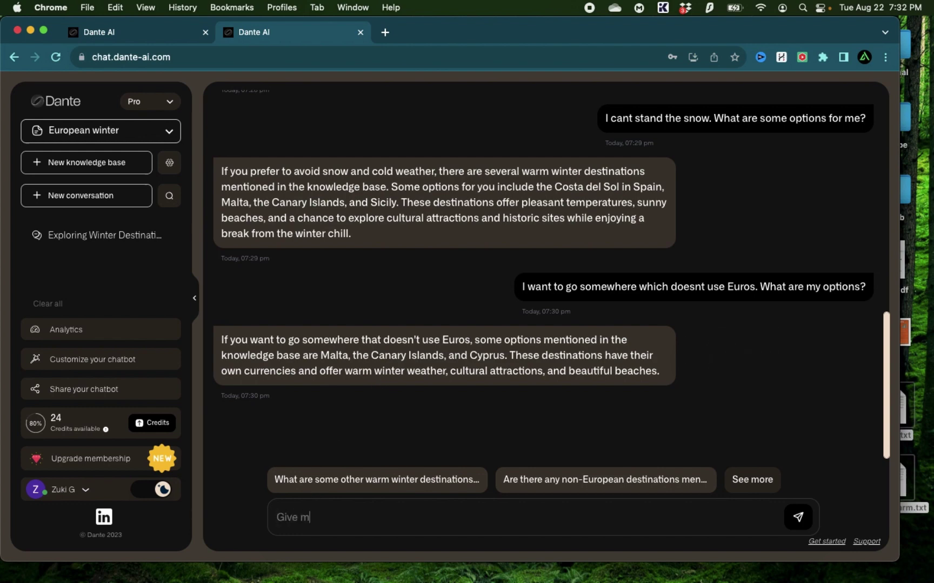
text(e some options in Africa?)
key(Return)
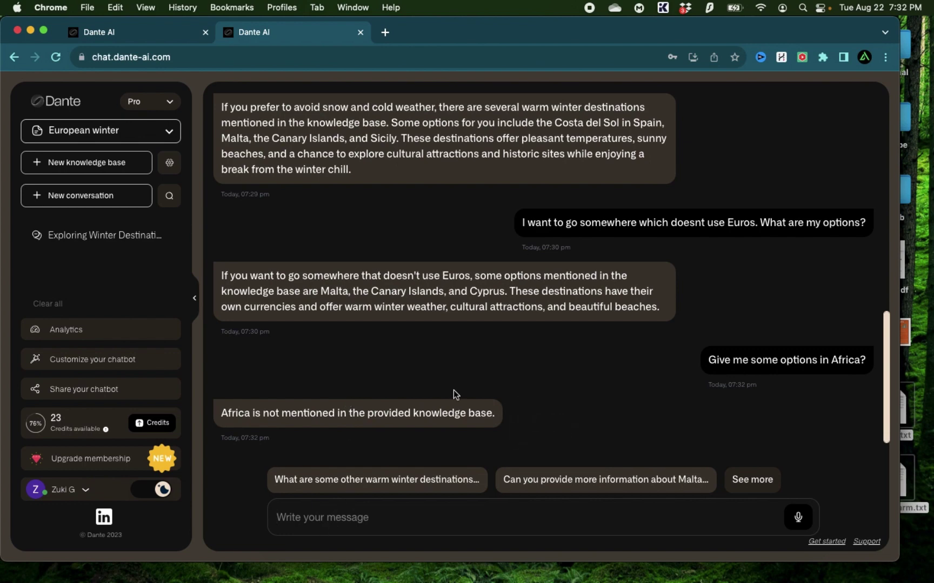
Ask the chatbot 'What are the 3 cheapest options for me?'.
click(344, 524)
text(What are the )
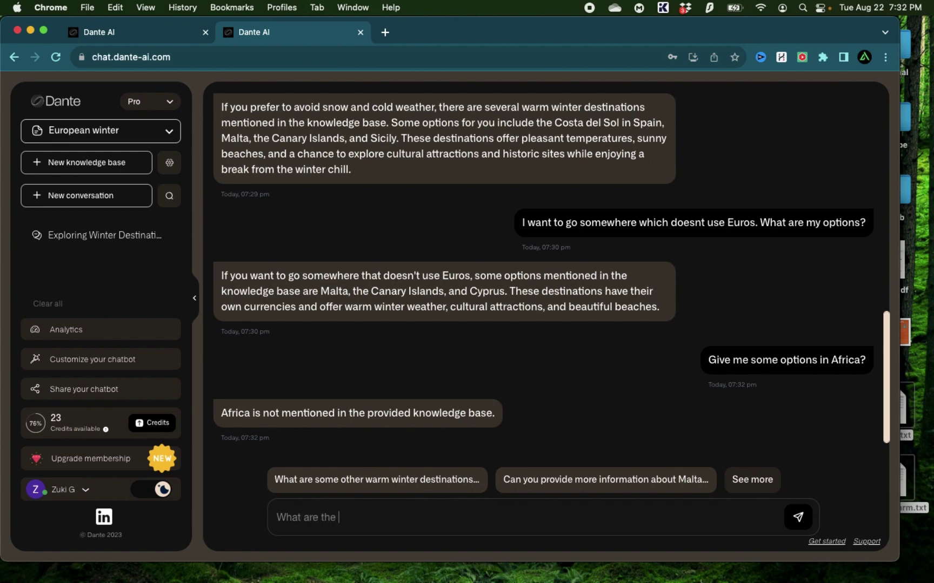
text(3 cheapest options for me?)
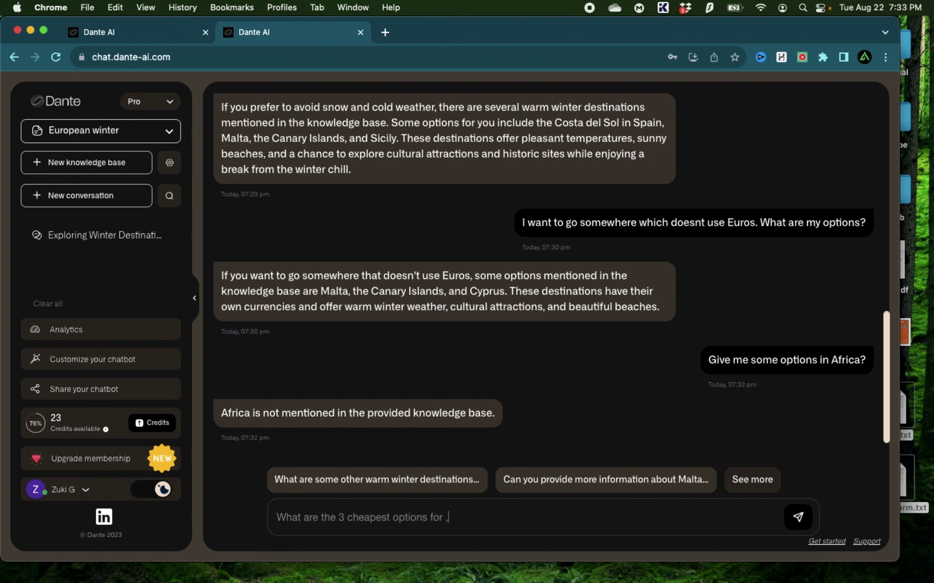
key(Return)
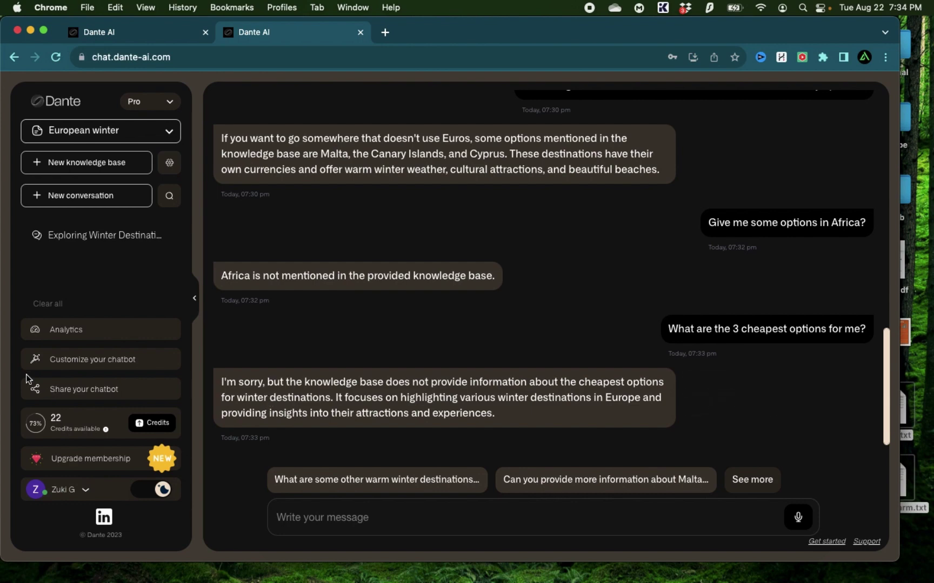
Copy the chatbot's direct share link and paste it into a new private browser window.
scroll(25, 371, up, 5)
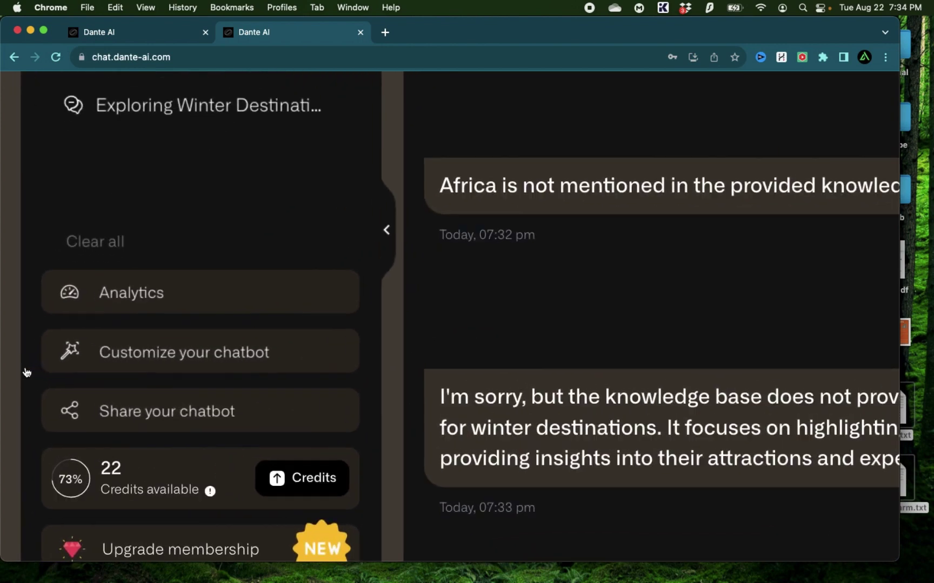
click(139, 413)
scroll(459, 273, down, 5)
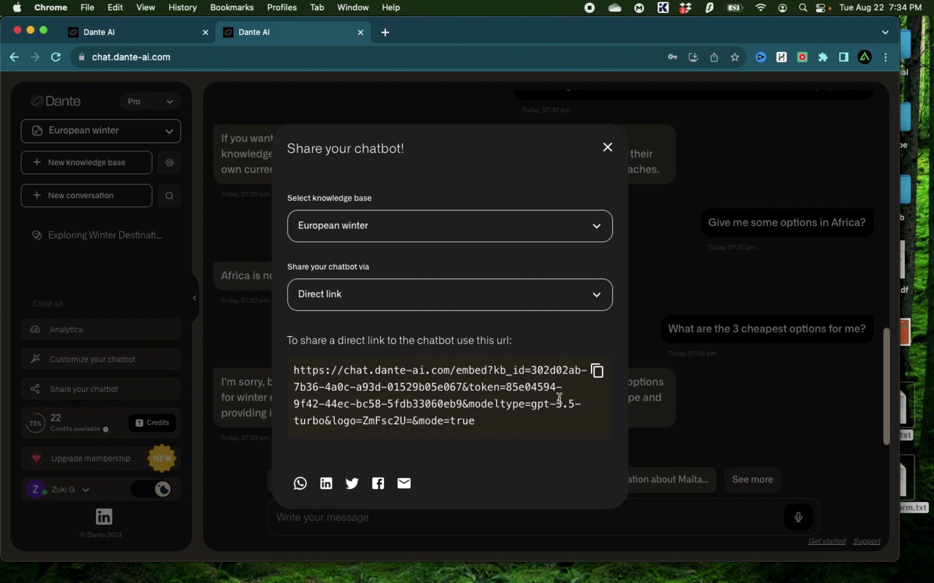
click(597, 373)
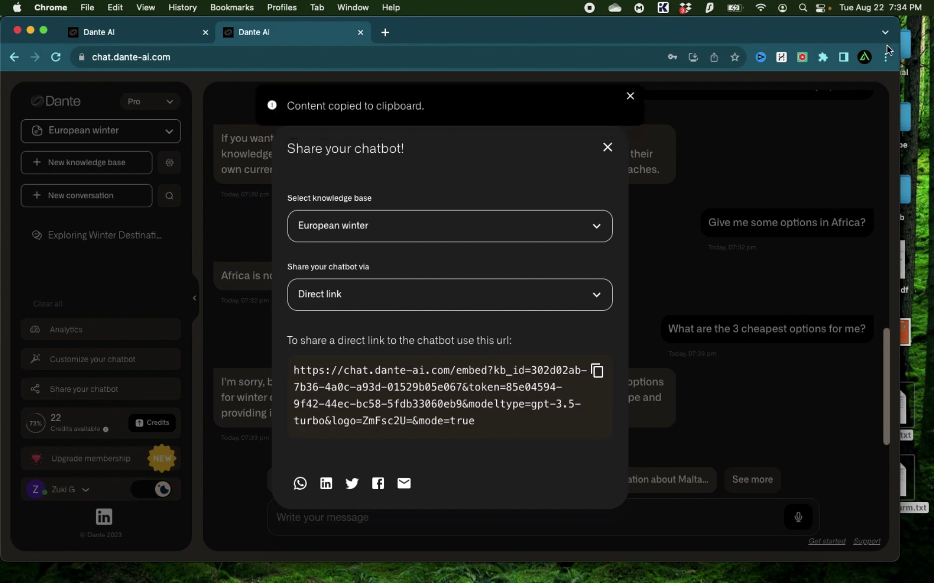
key(super+shift+n)
key(super+v)
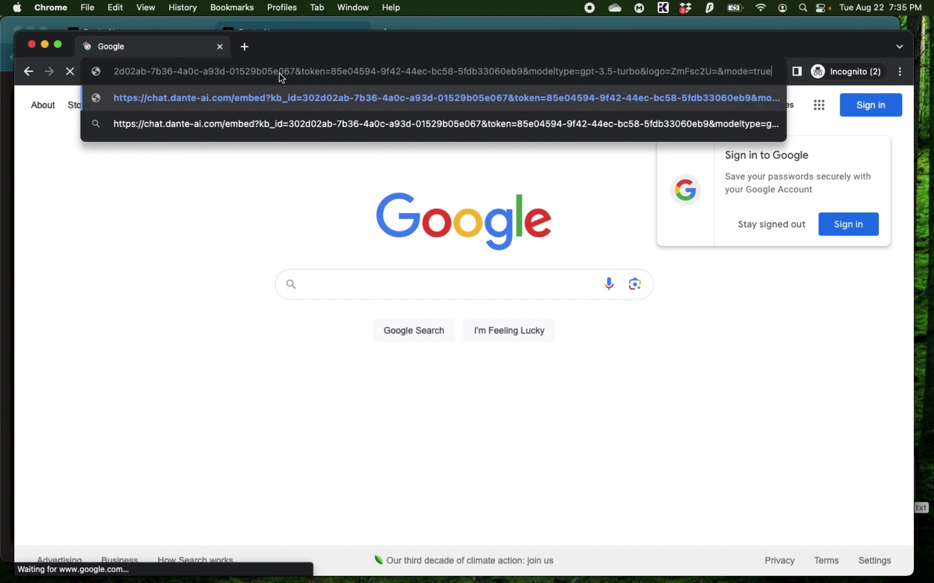
Load the shared chatbot link in the incognito window.
key(Return)
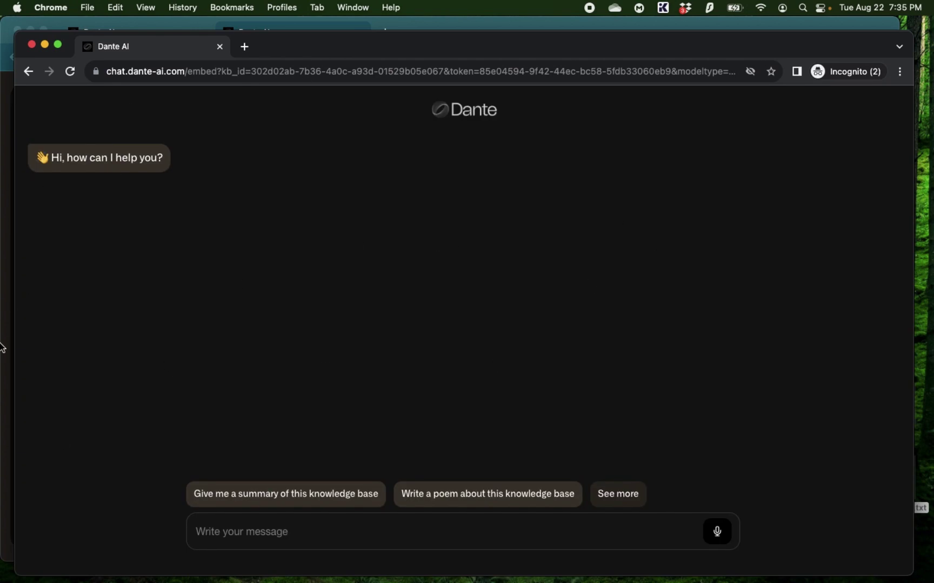
Close the incognito window and Share dialog, then open the chatbot's customization settings.
key(super+w)
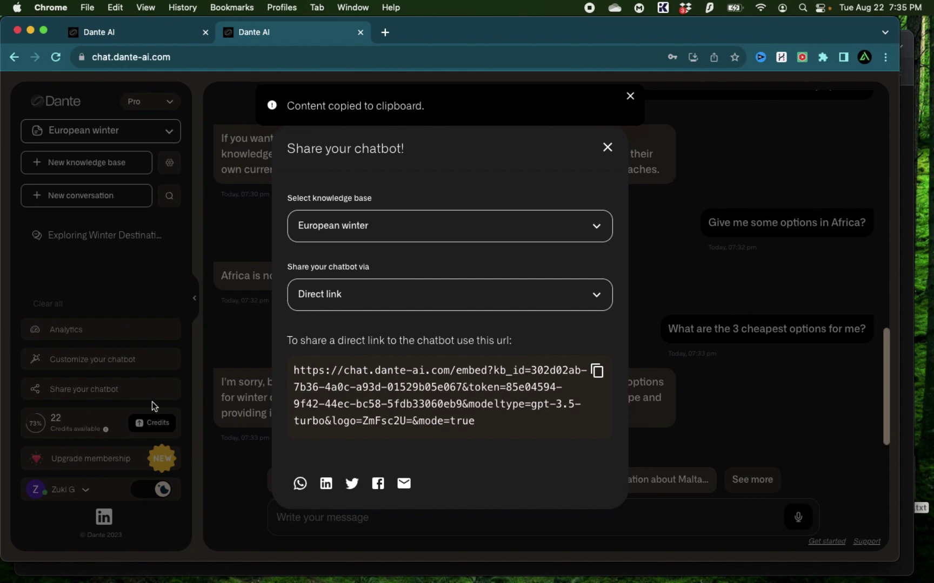
click(175, 266)
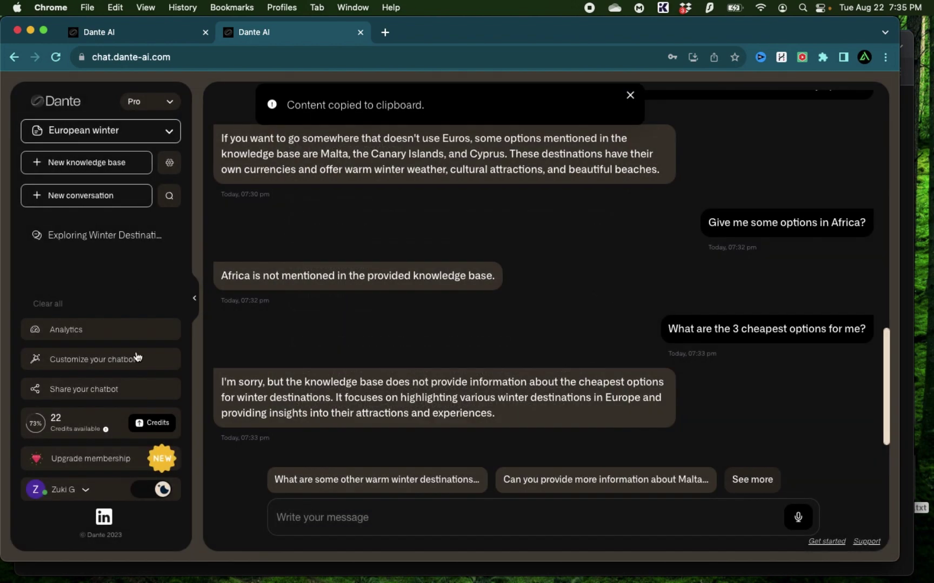
click(91, 366)
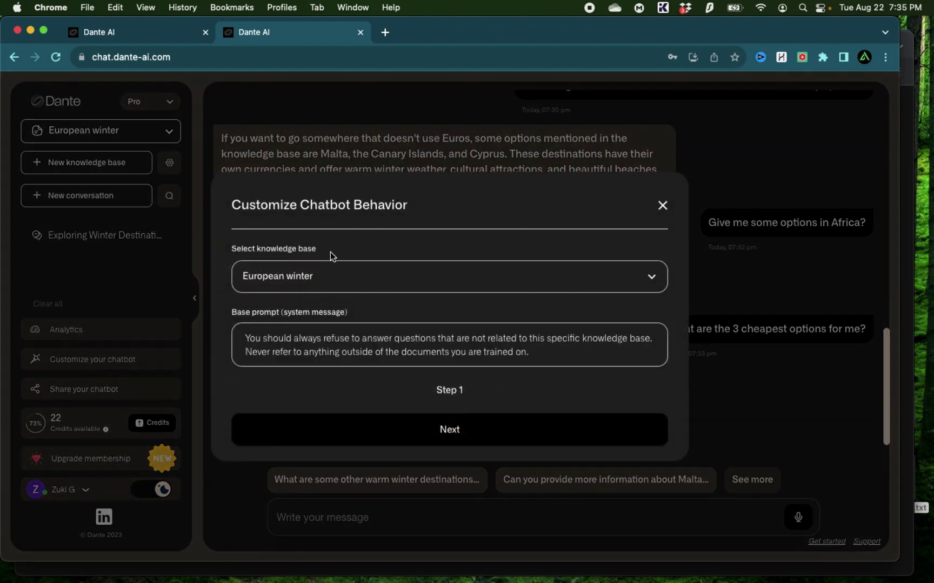
scroll(331, 252, up, 5)
scroll(331, 252, down, 2)
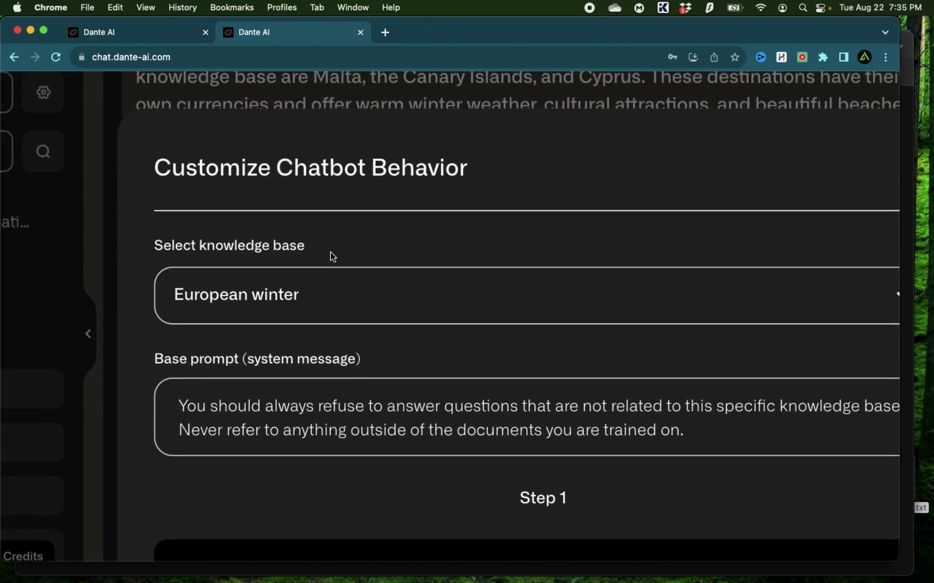
scroll(423, 295, right, 4)
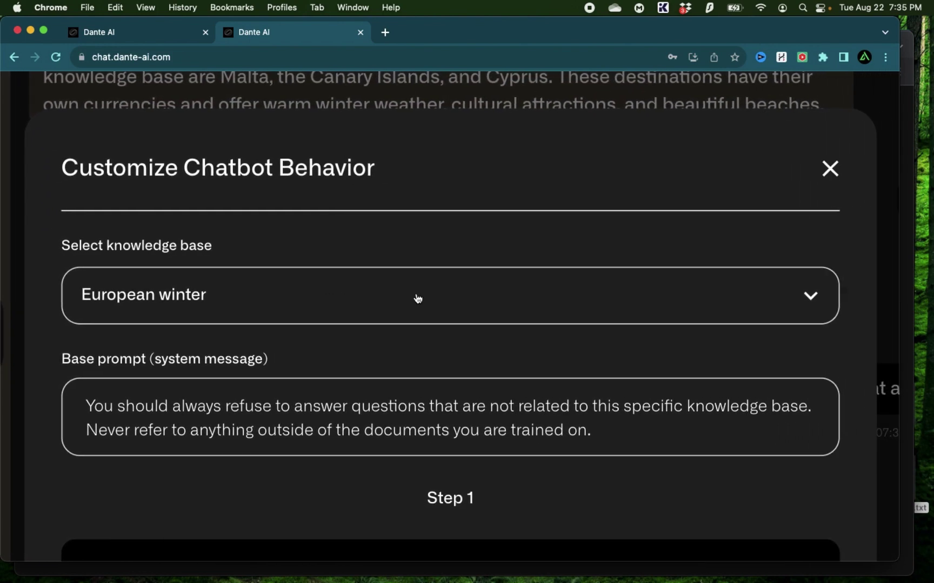
mouse_move(339, 415)
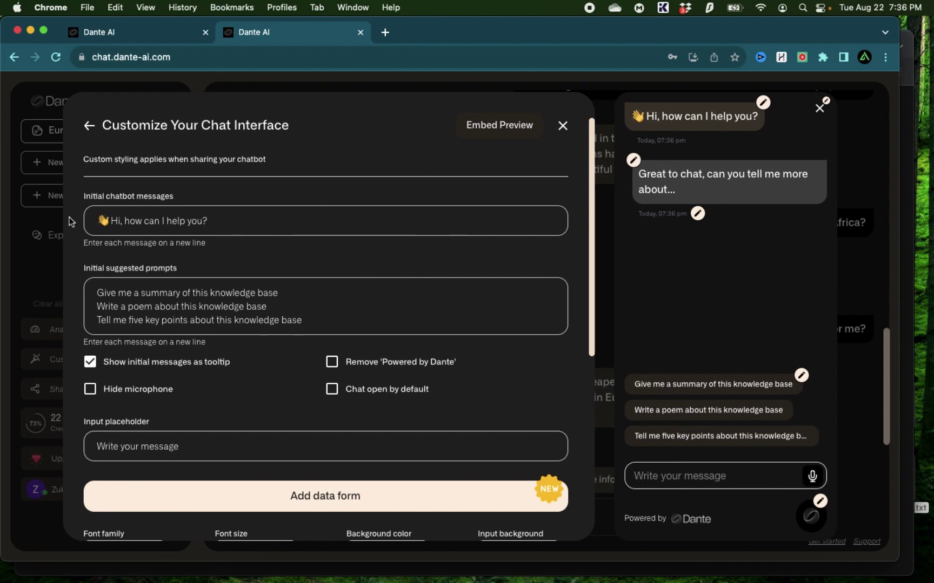
Edit the greeting to introduce the chatbot as Mr Dante.
scroll(90, 199, up, 3)
scroll(98, 197, up, 3)
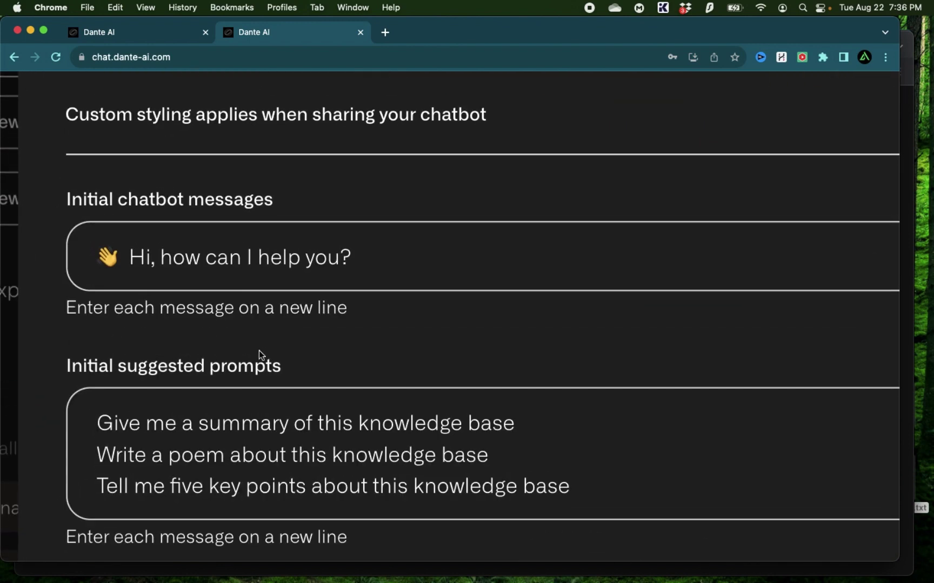
mouse_move(147, 266)
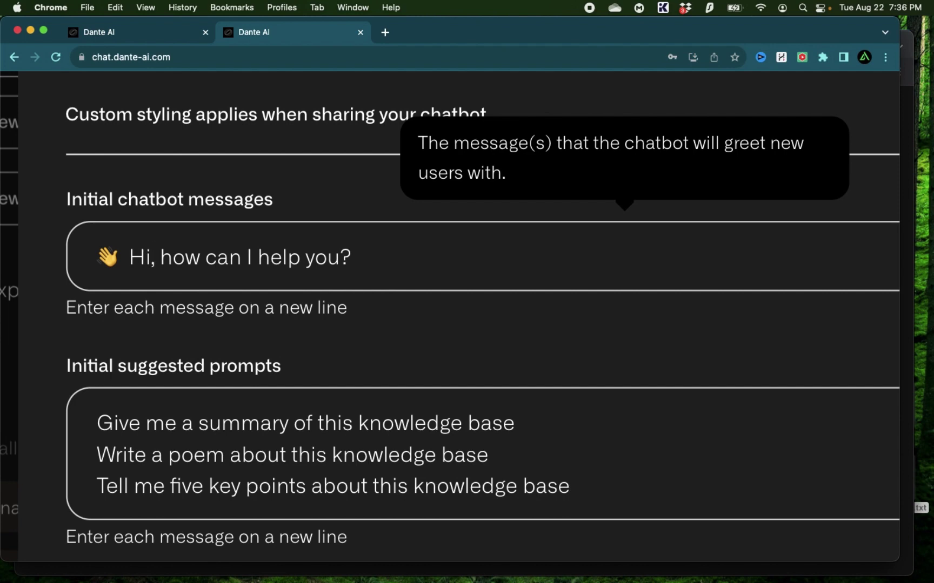
text(! I am Mrs)
key(BackSpace)
text(Dante)
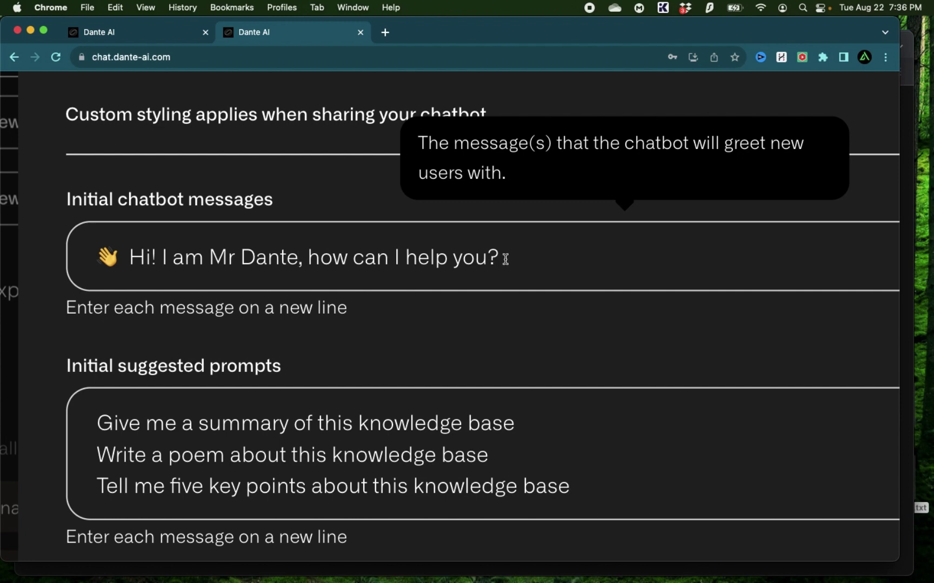
Delete the 'Write a poem about this knowledge base' suggested prompt.
scroll(271, 200, down, 3)
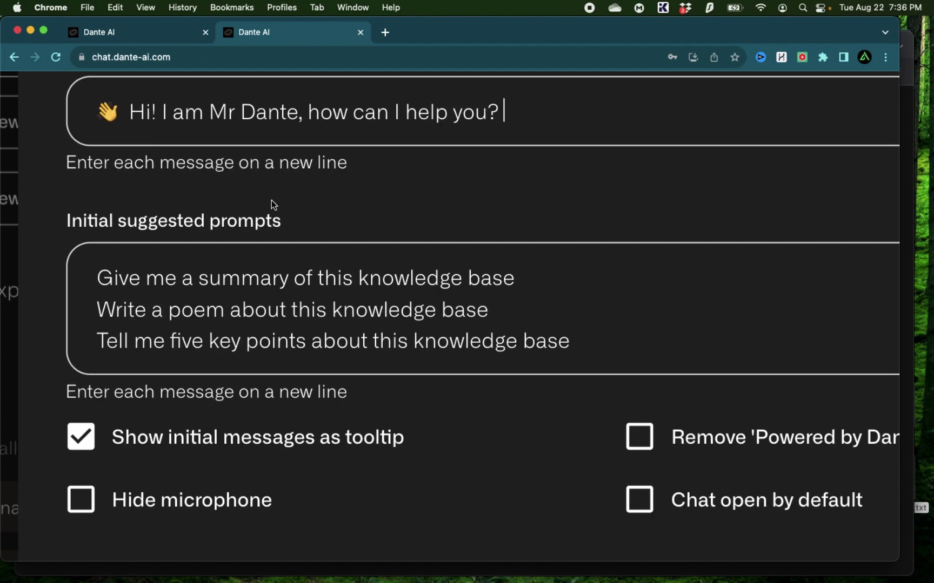
mouse_move(100, 273)
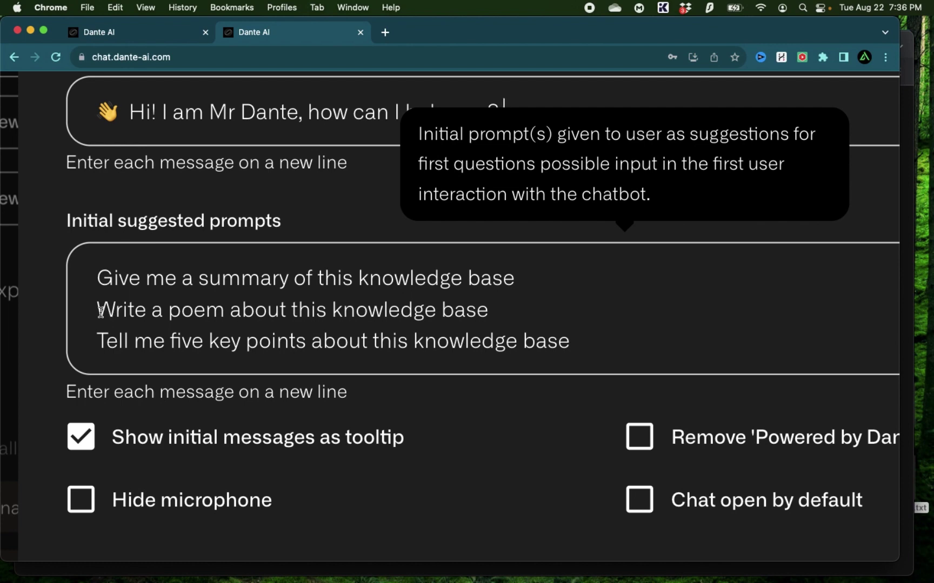
drag(98, 310, 486, 300)
key(BackSpace)
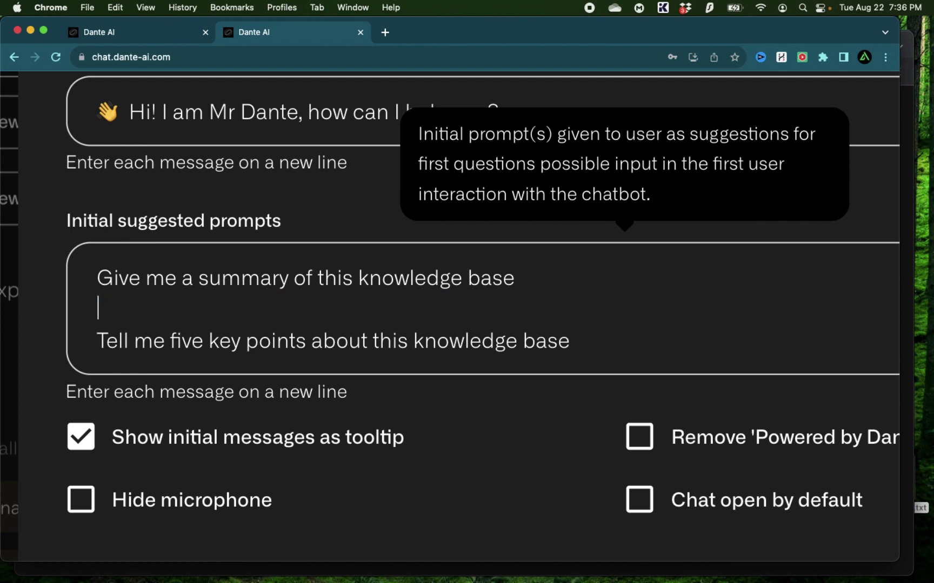
key(BackSpace)
Change 'five' to 'three' in the key points prompt and try removing the Powered by Dante credit.
mouse_move(169, 343)
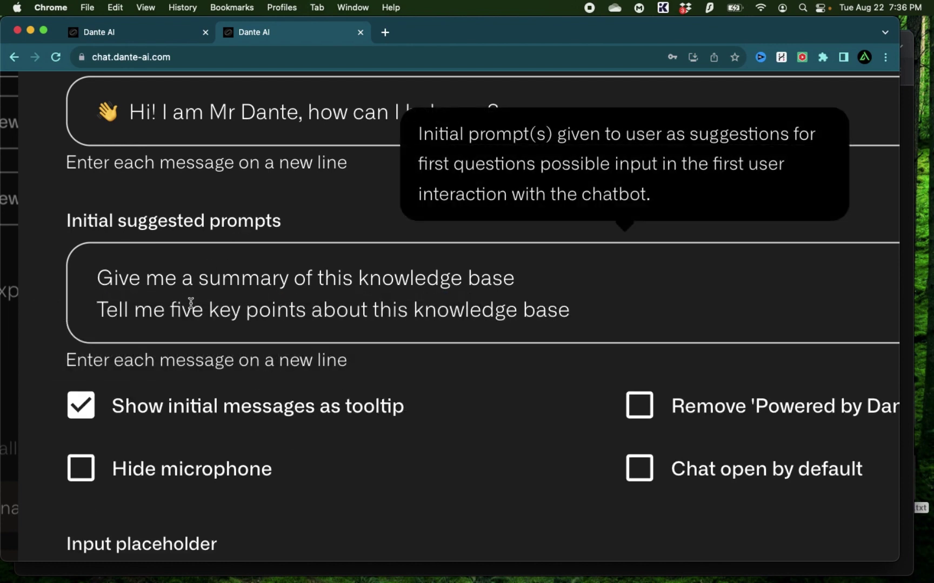
double_click(192, 309)
text(three)
scroll(495, 280, down, 3)
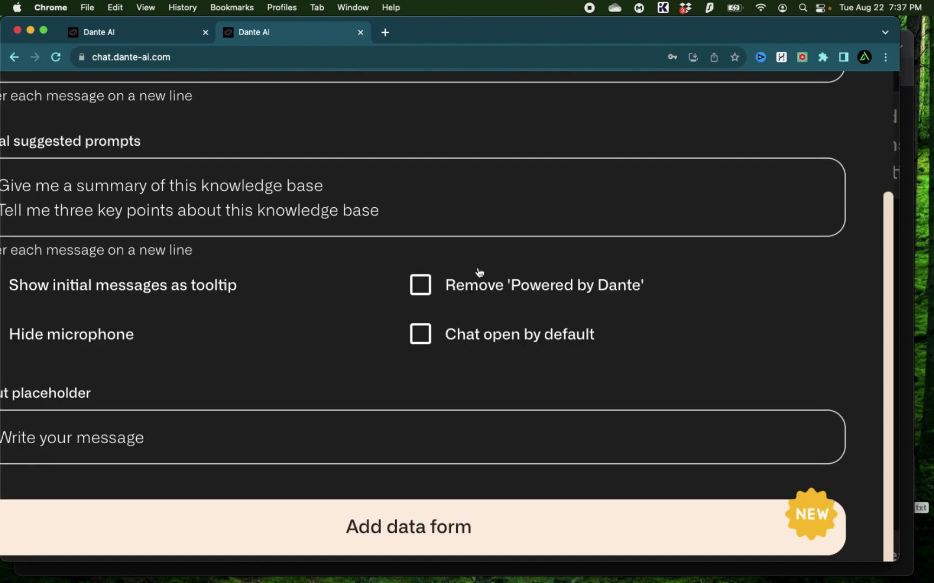
click(421, 287)
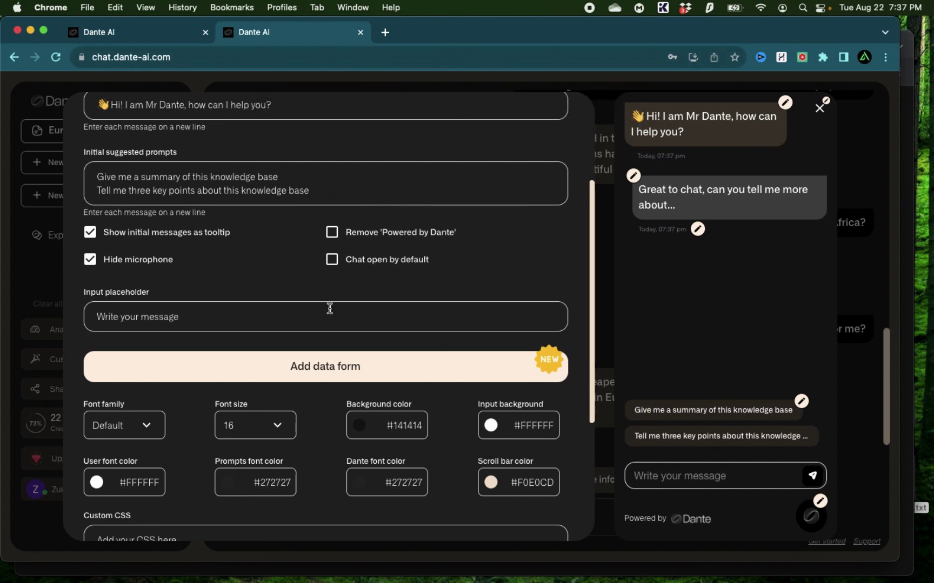
Look over the font and colour settings, then return to the European winter chat window.
scroll(248, 294, down, 4)
key(super+equal)
key(super+equal)
key(super+equal)
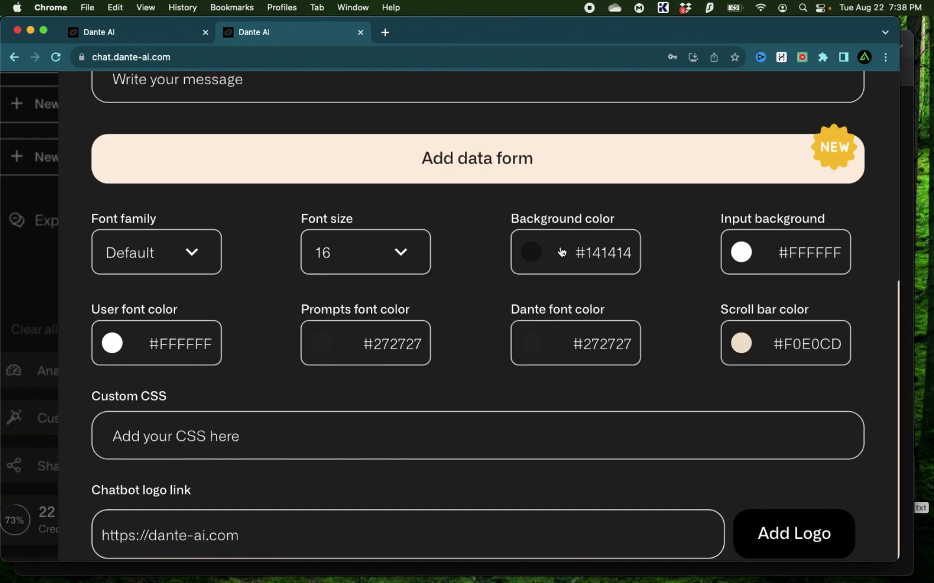
mouse_move(160, 502)
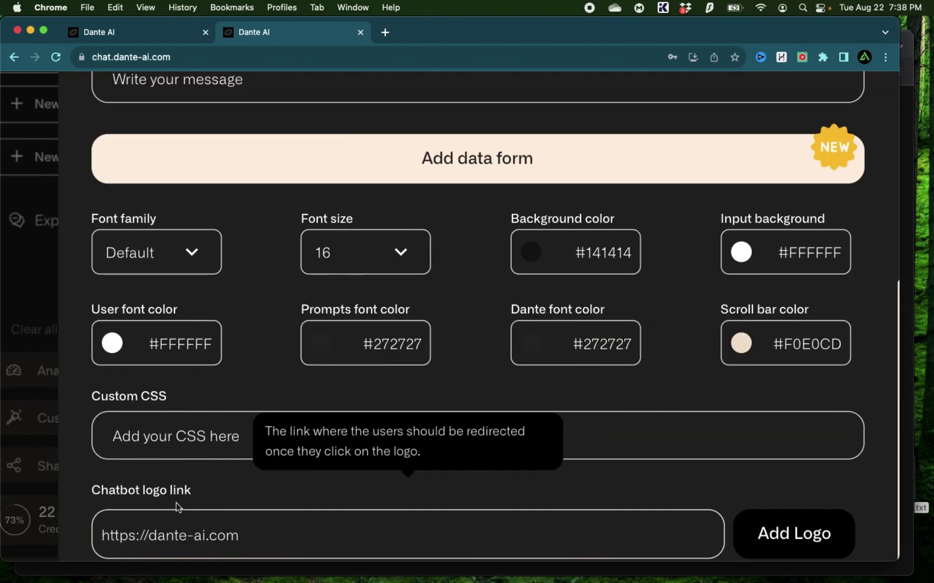
mouse_move(398, 307)
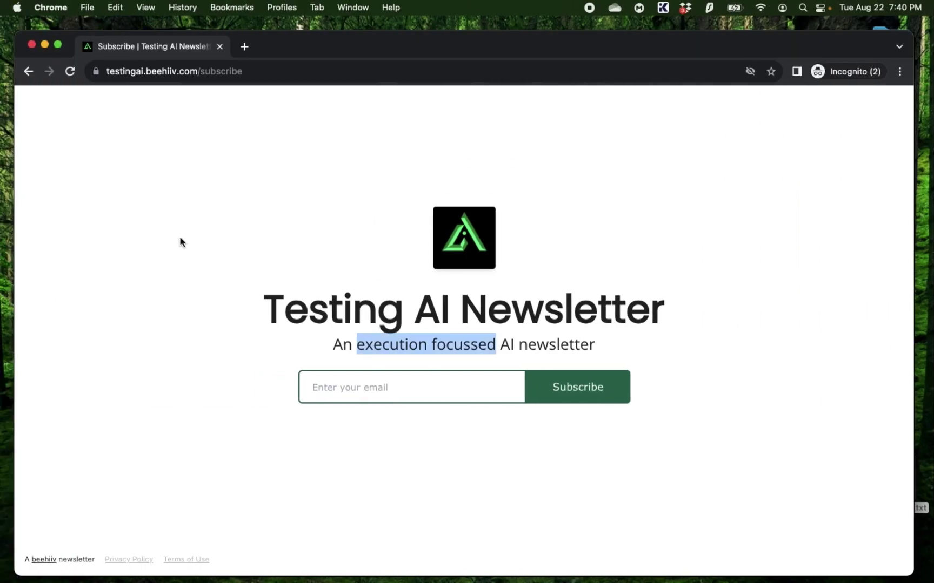
key(ctrl+Right)
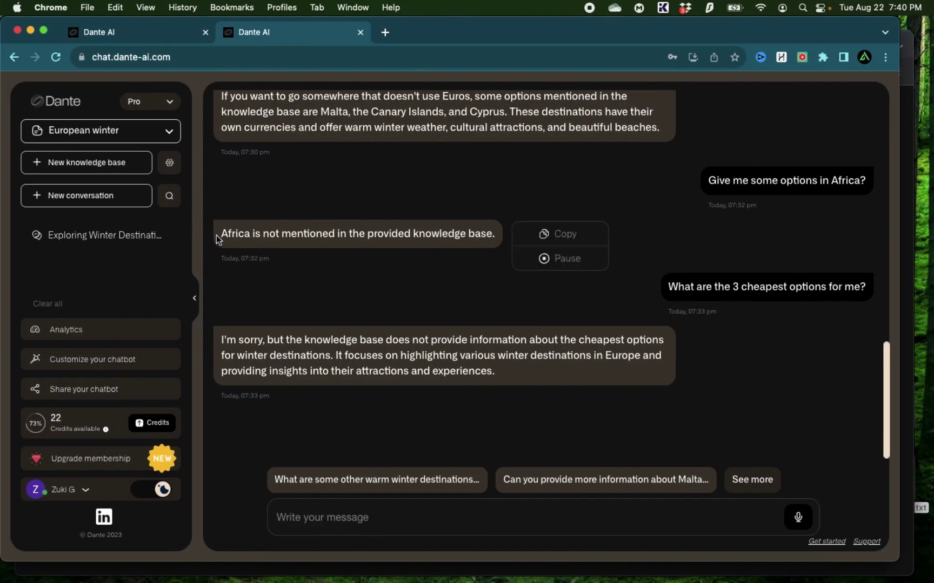